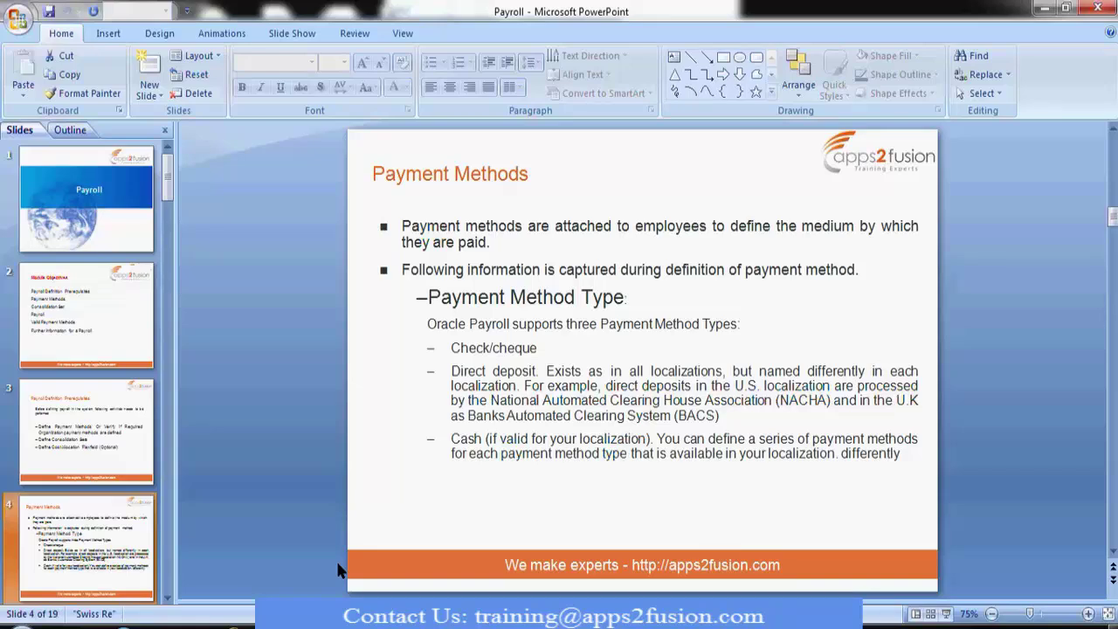
Move from slide 4 to slide 5, the Payment Methods (Contd....) slide on source bank accounts.
key("Down")
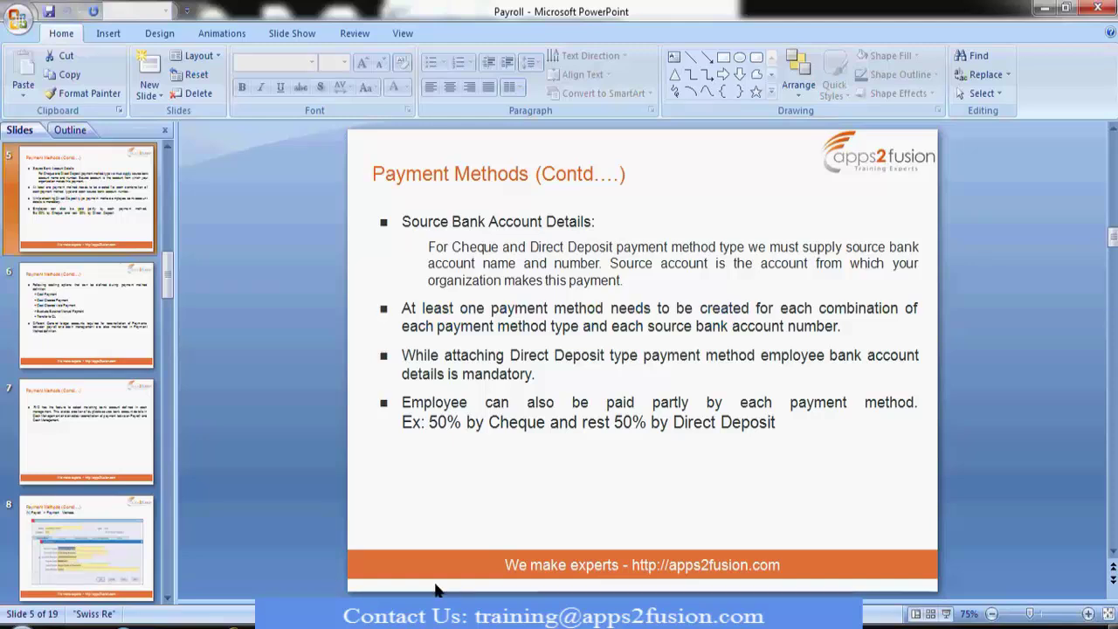
In the remote Oracle session, close the Assignment and People forms and collapse the People functions.
left_click(428, 619)
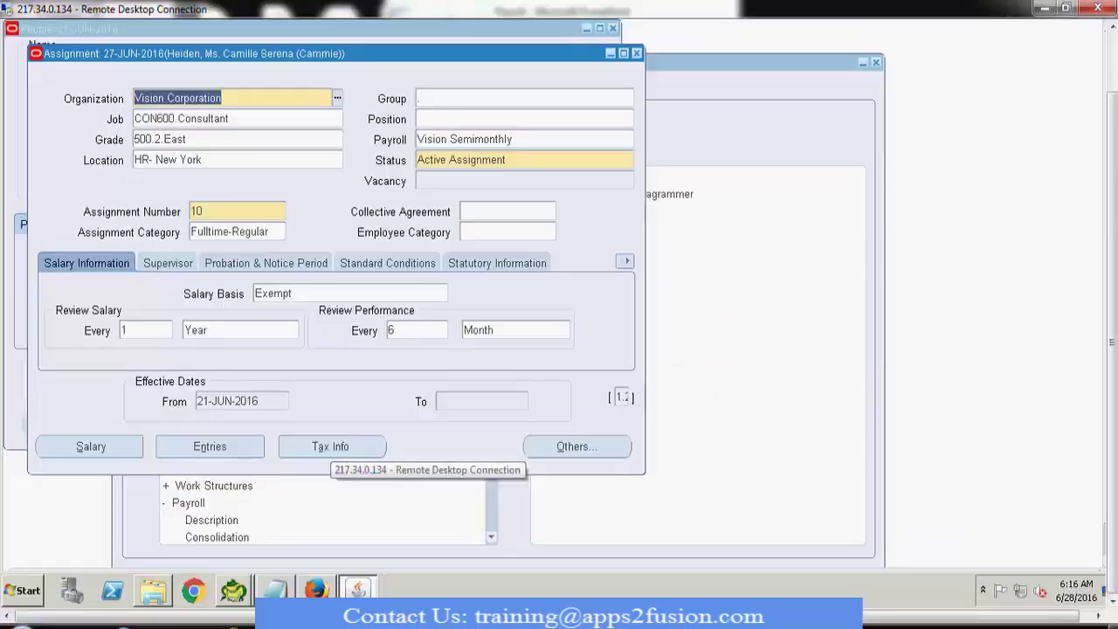
left_click(637, 53)
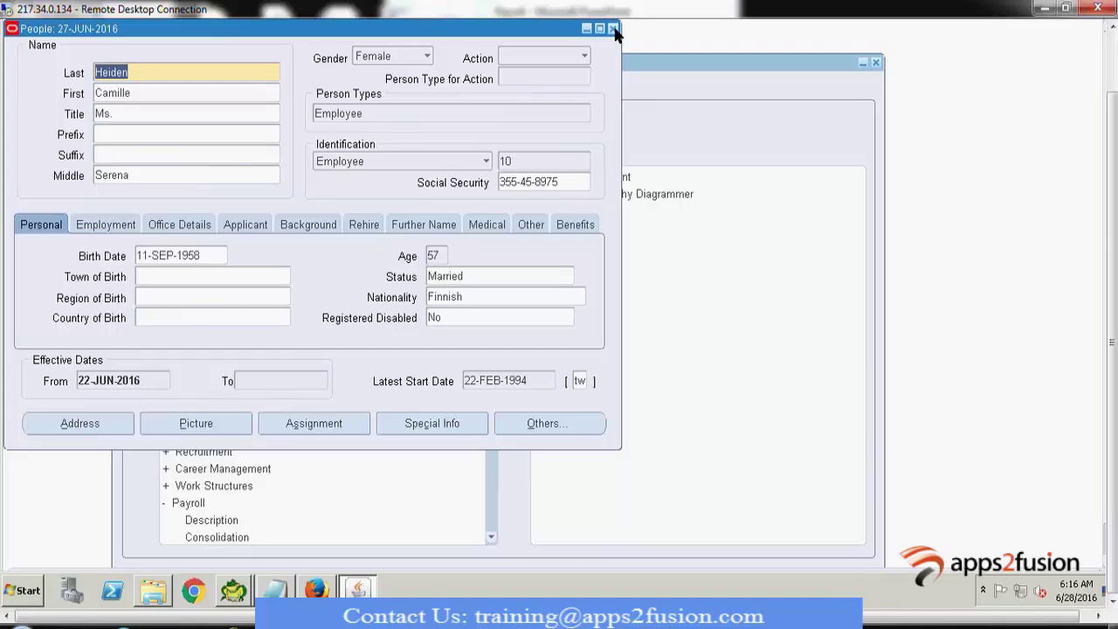
left_click(614, 30)
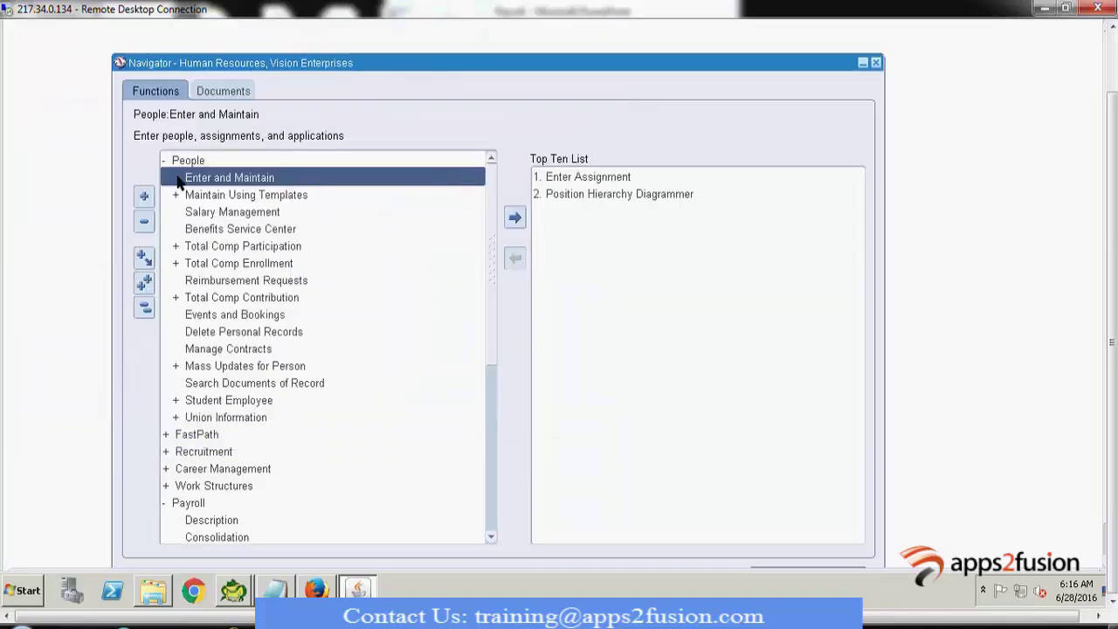
left_click(166, 162)
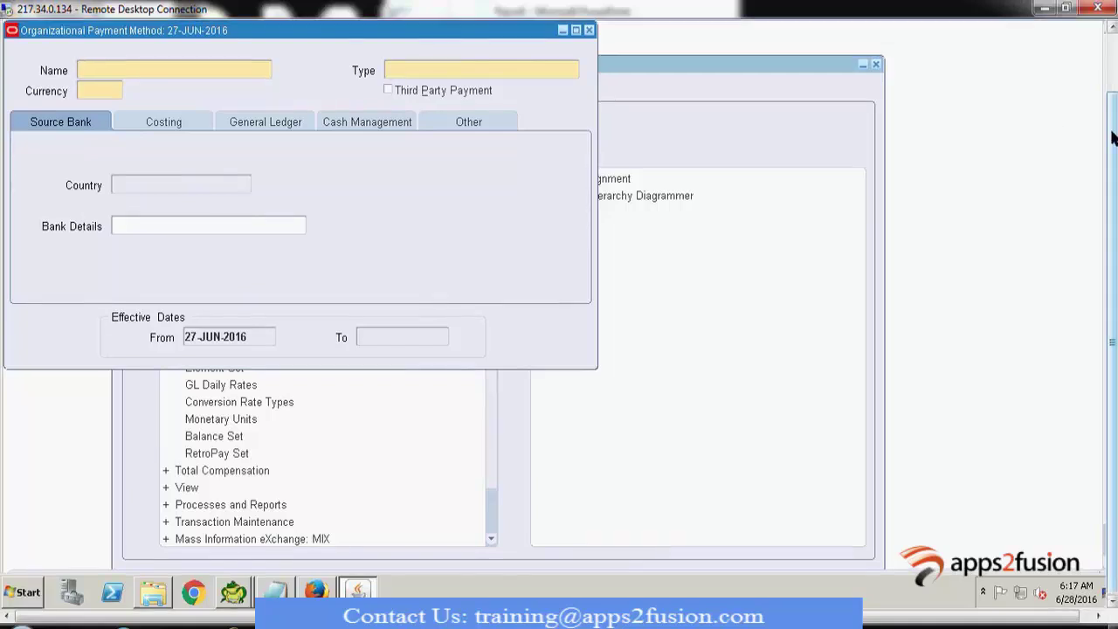
scroll(1114, 138, "up", 5)
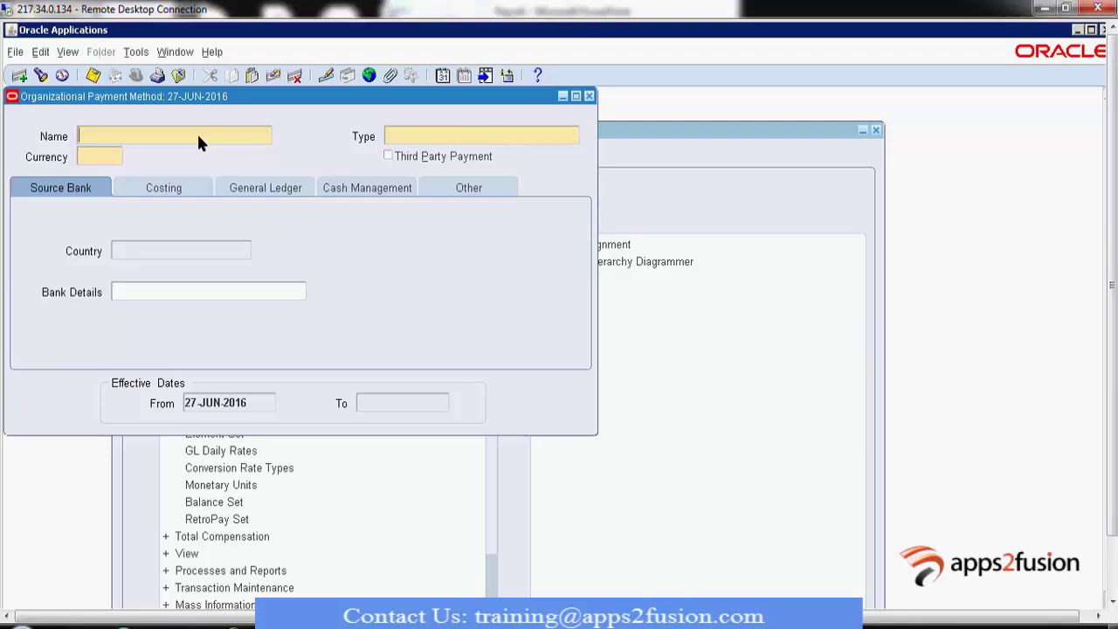
Enter XX_Test_Method as the method name and bring up the Payment Types list for its Type.
type("XX_Test_Method")
left_click(505, 137)
left_click(572, 138)
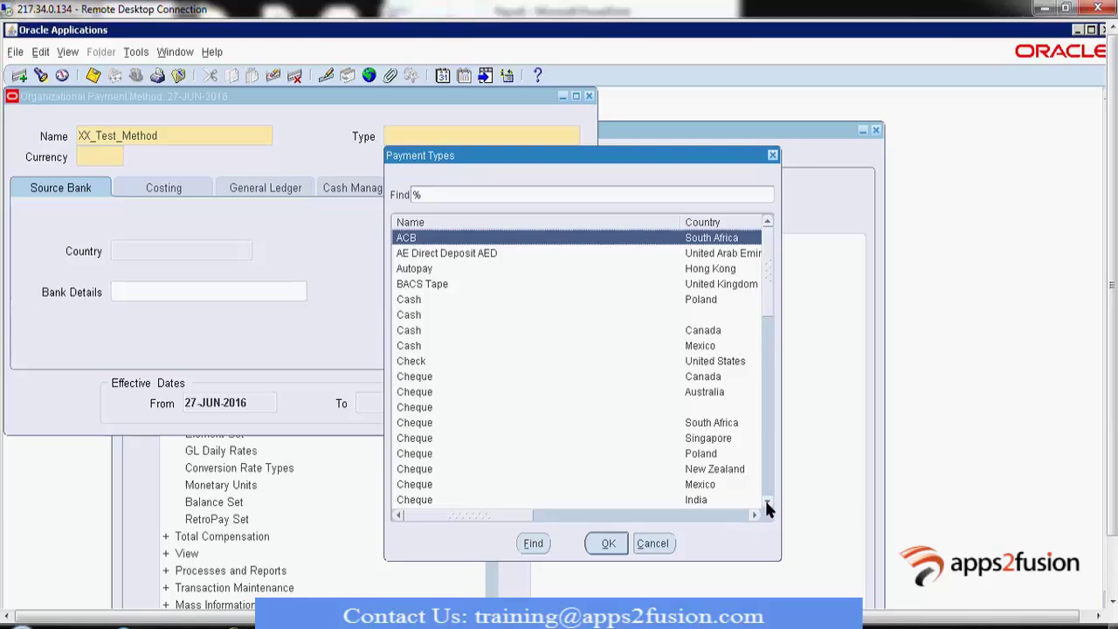
left_click_drag(767, 506, 767, 505)
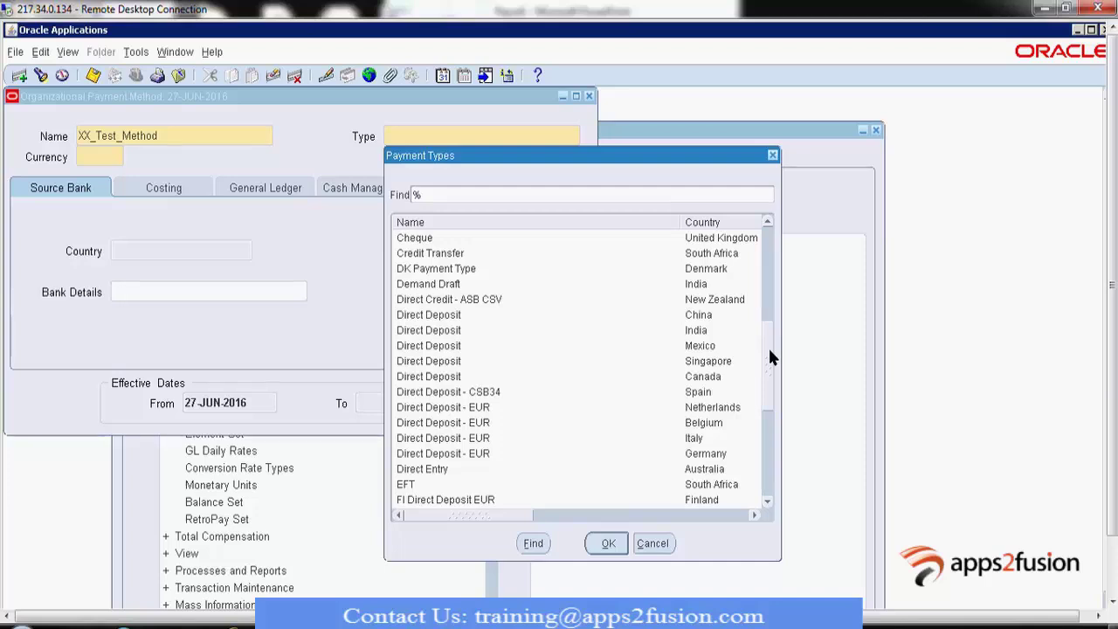
Set the payment type to Cash and close the empty Bank Details entry.
left_click_drag(769, 356, 769, 242)
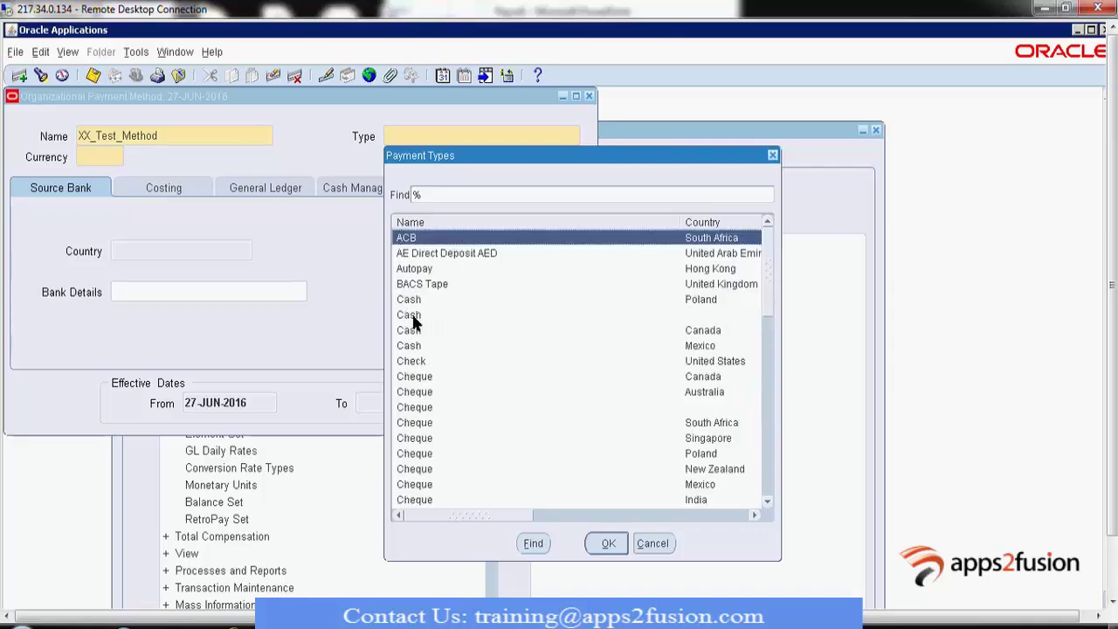
left_click(413, 316)
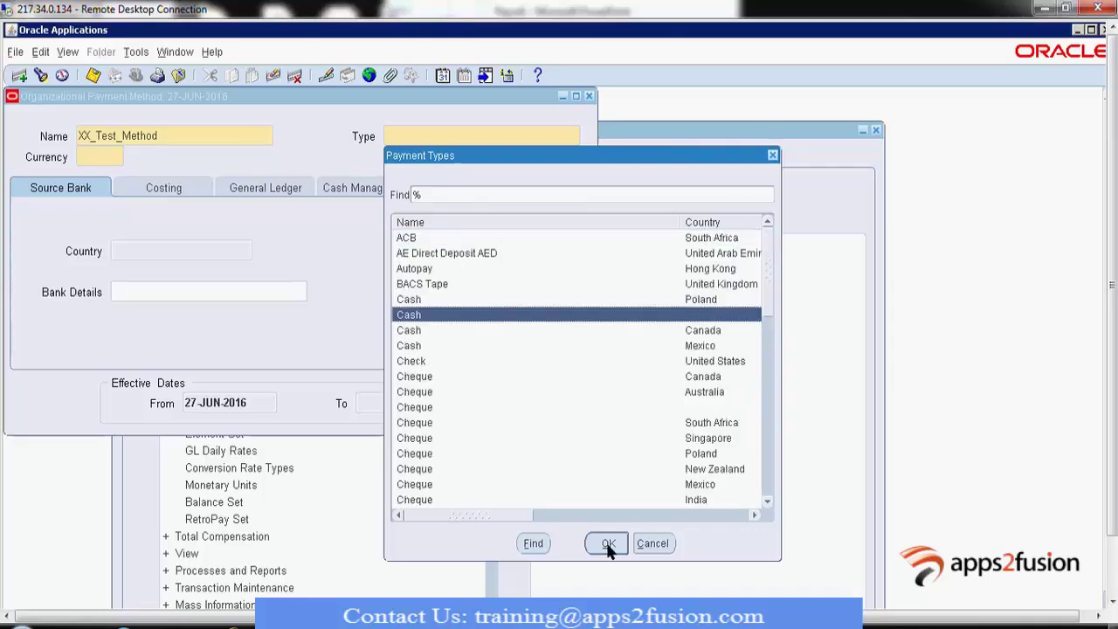
left_click(609, 544)
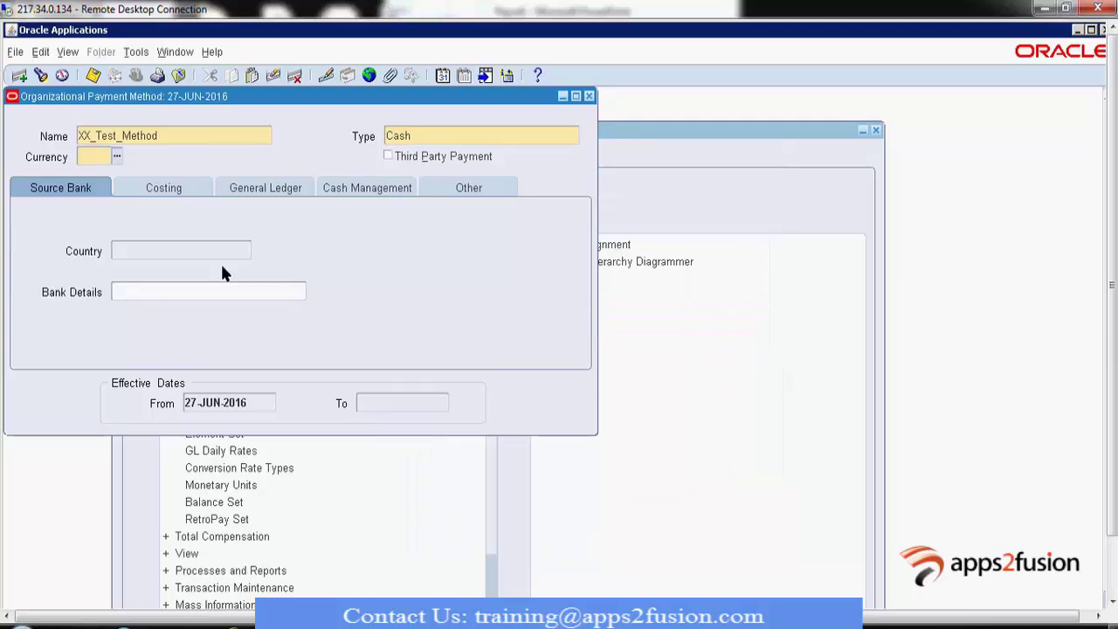
left_click(163, 294)
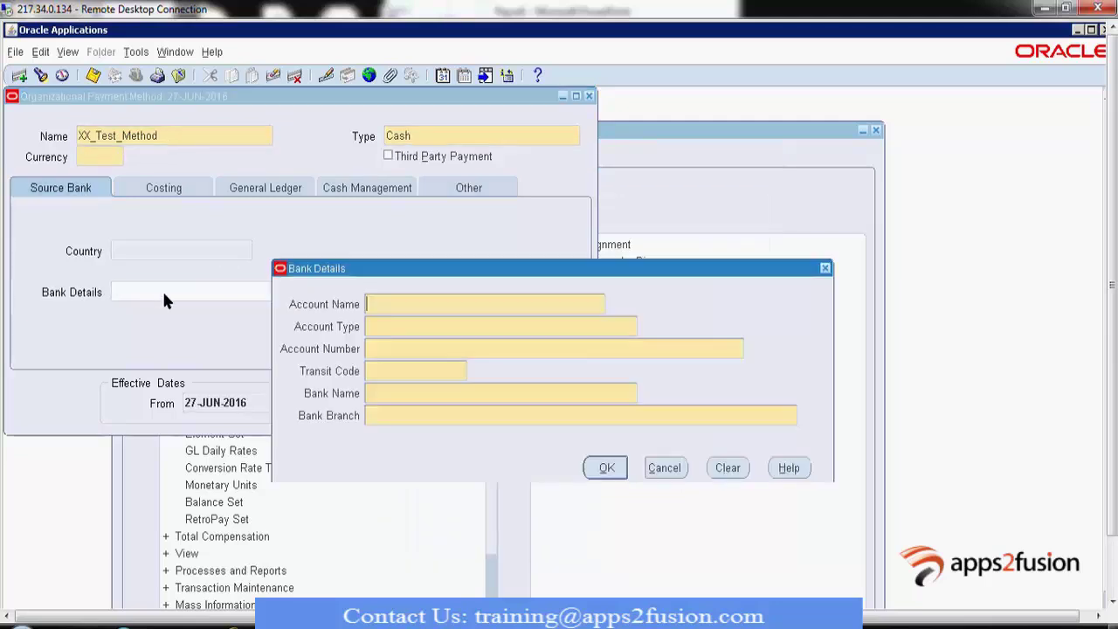
left_click(825, 269)
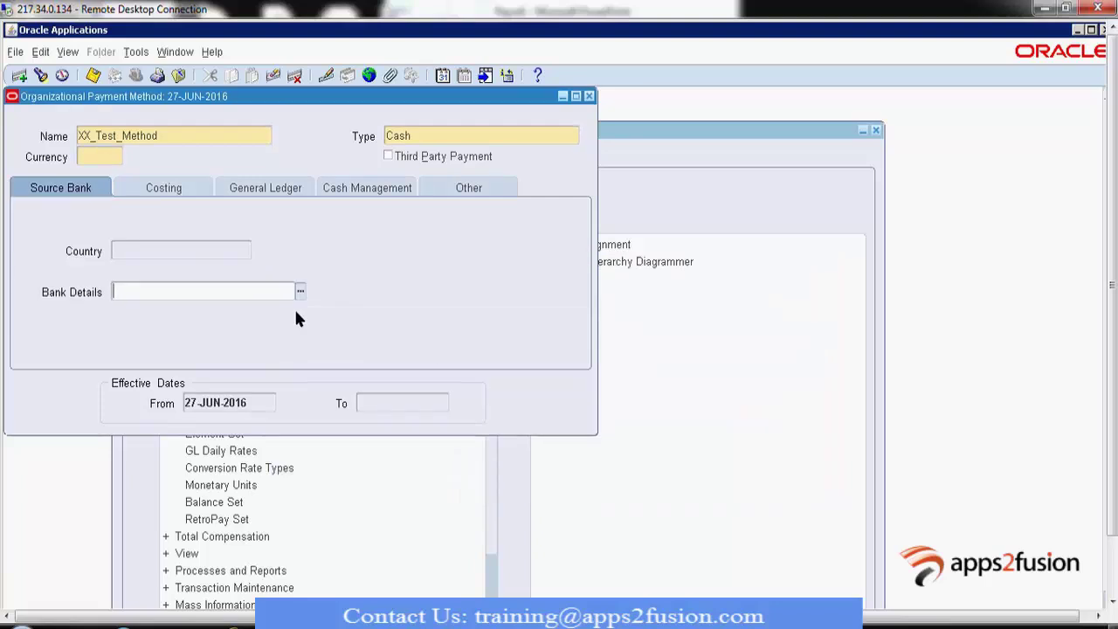
Change the payment type to Cheque for India instead.
left_click(441, 135)
left_click(573, 137)
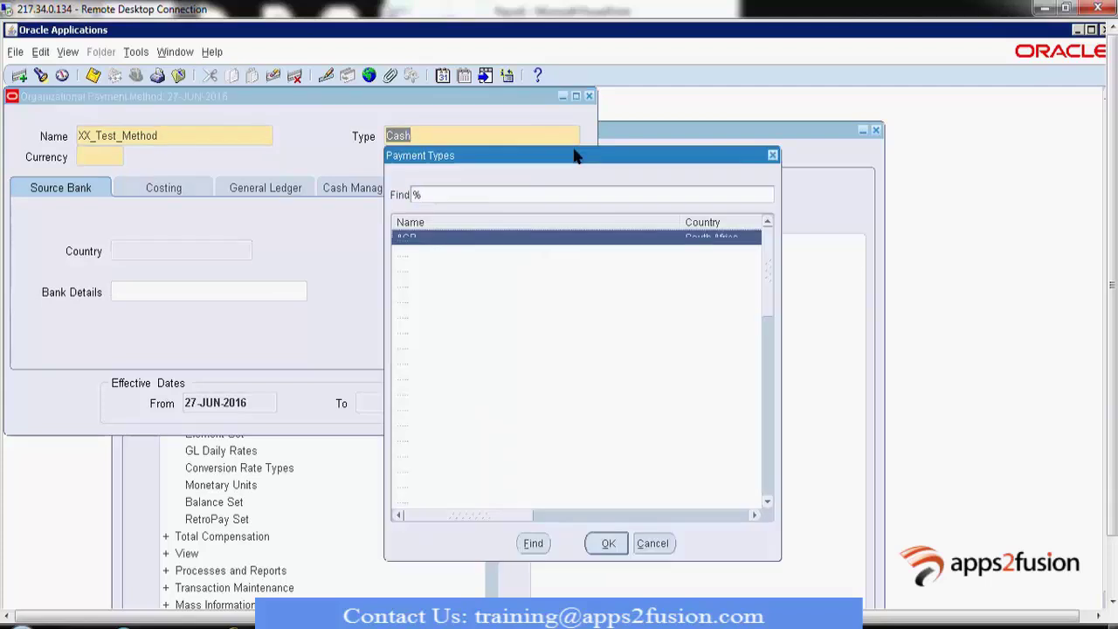
left_click_drag(763, 276, 761, 315)
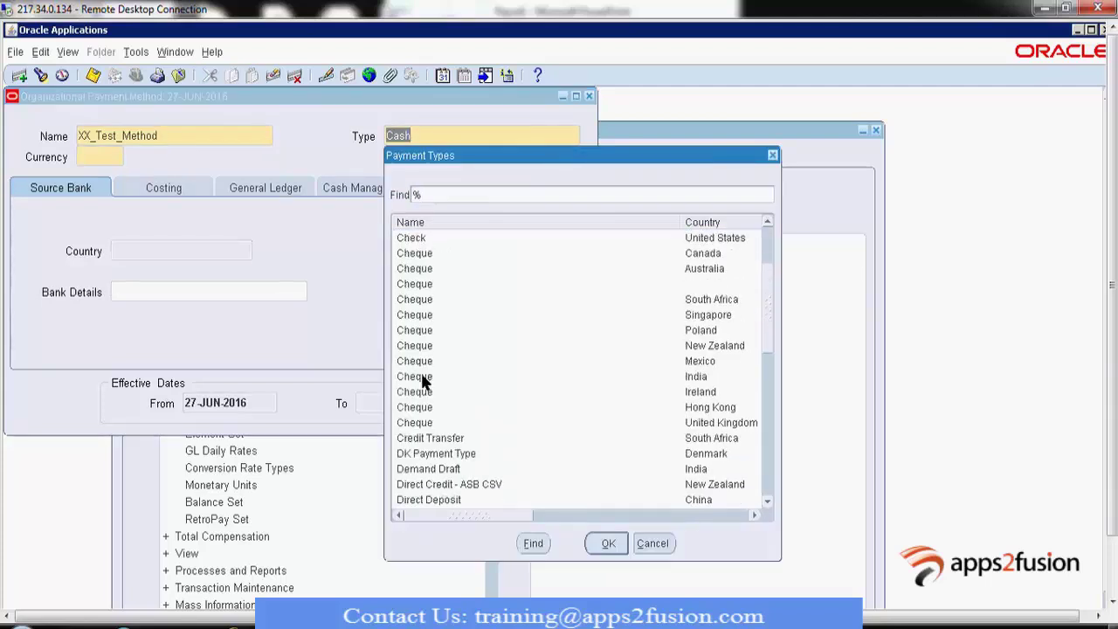
left_click(422, 378)
left_click(604, 543)
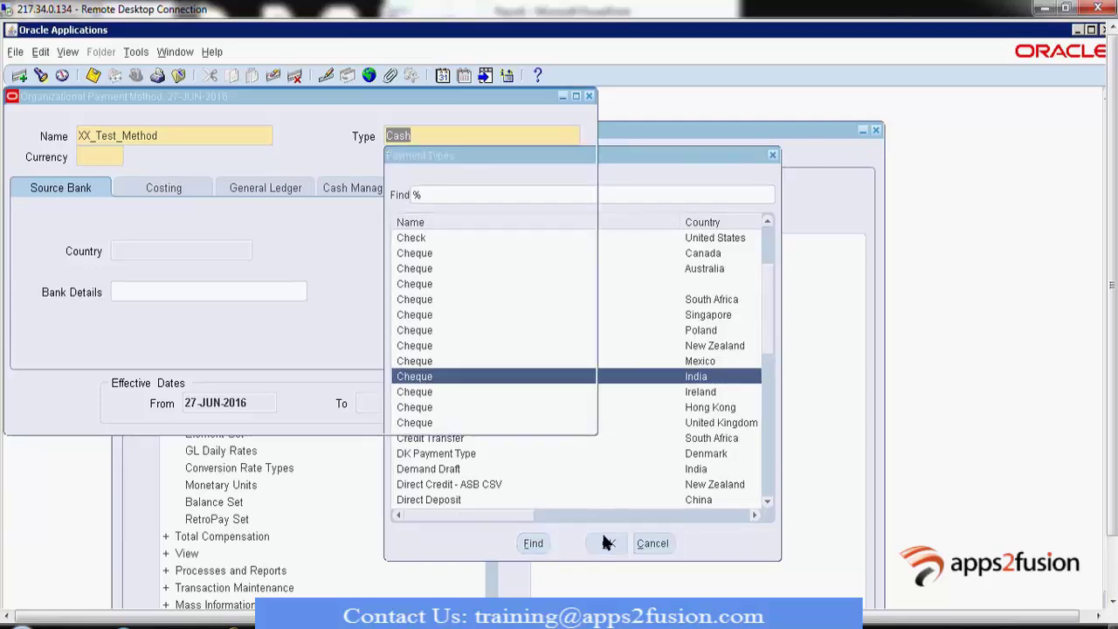
Open the IN Bank Details flexfield on the Source Bank tab.
left_click(255, 290)
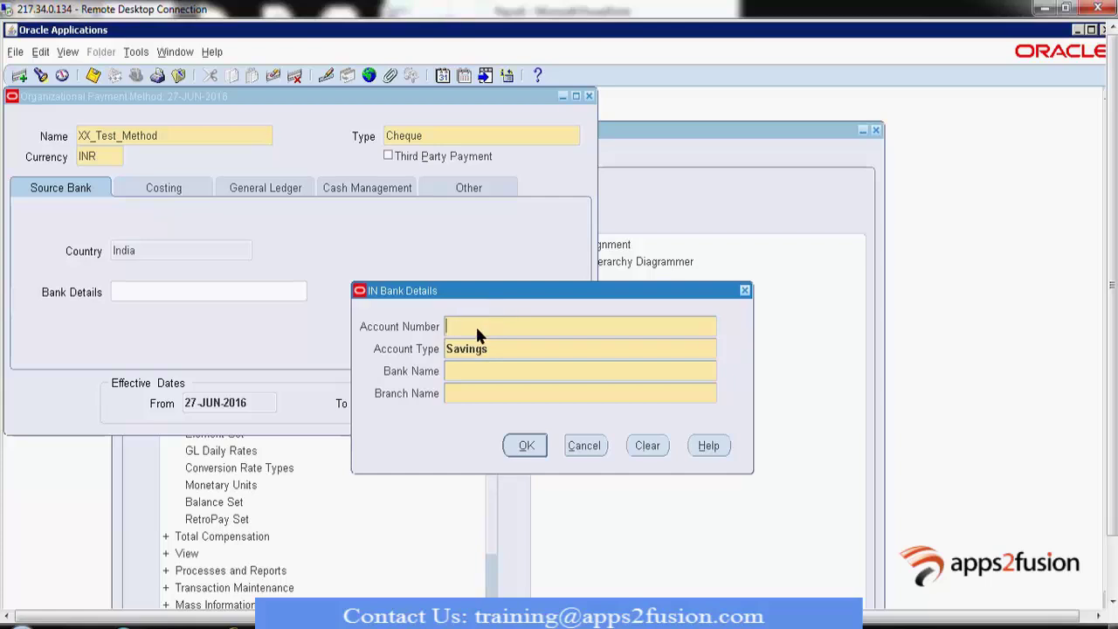
Enter the source bank account number and set the account type to Savings.
type("301456")
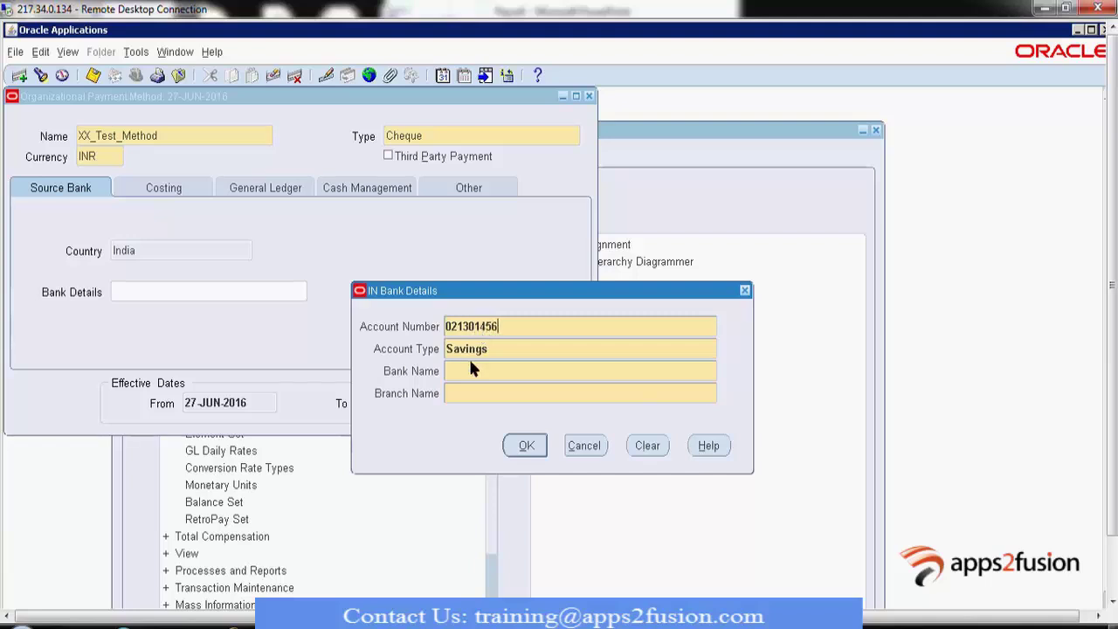
key("Tab")
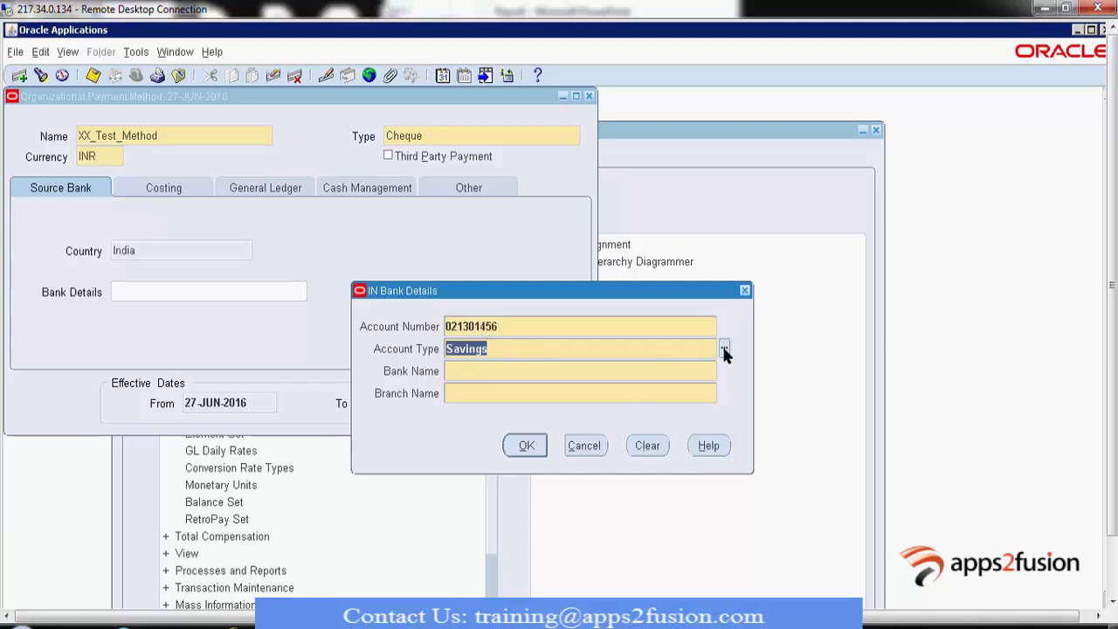
left_click(724, 350)
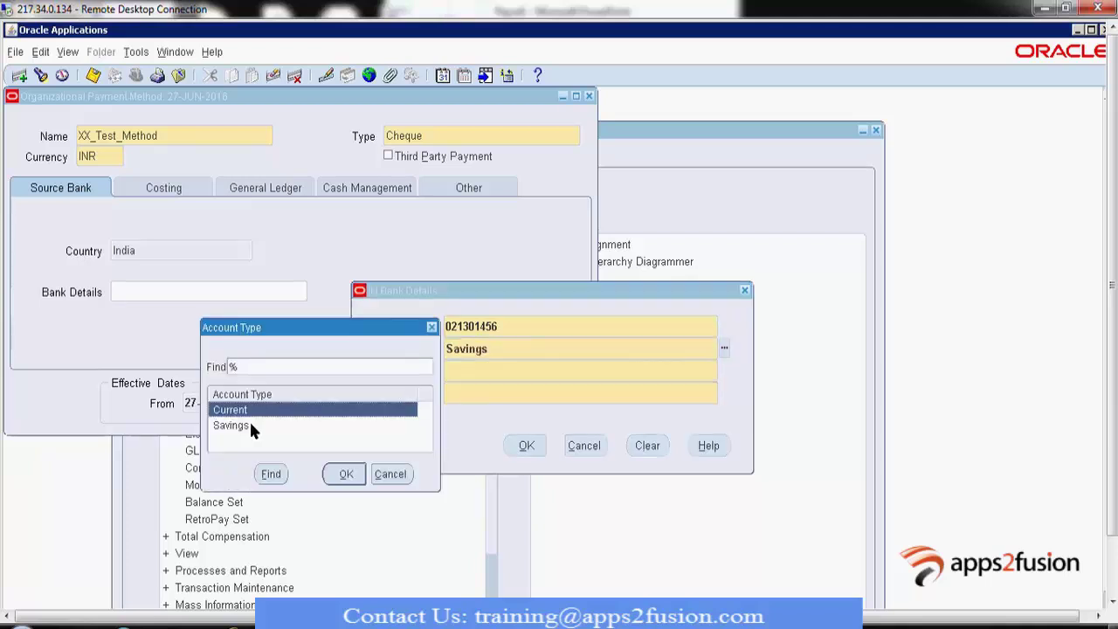
left_click(249, 425)
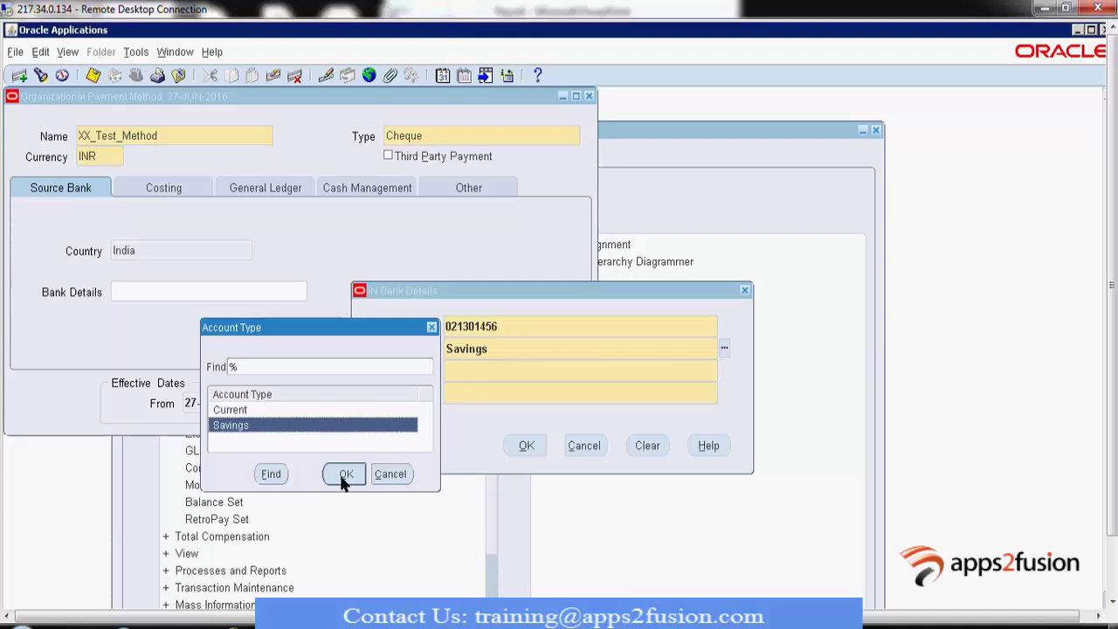
left_click(344, 474)
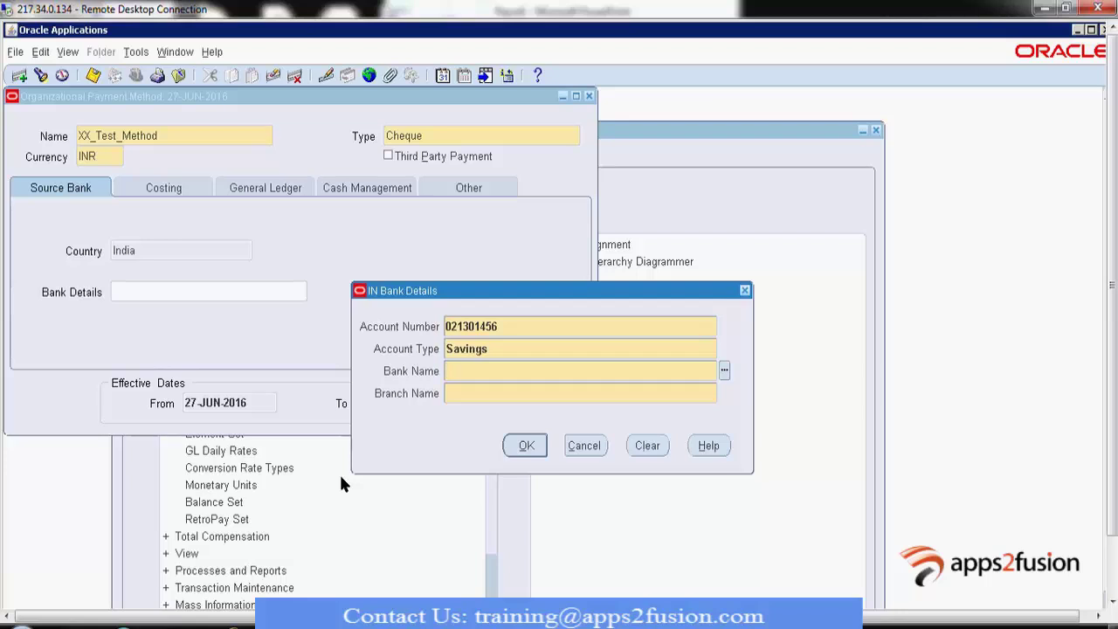
Choose bank State Bank of India, branch AMBERPET, and confirm the bank details.
left_click(725, 370)
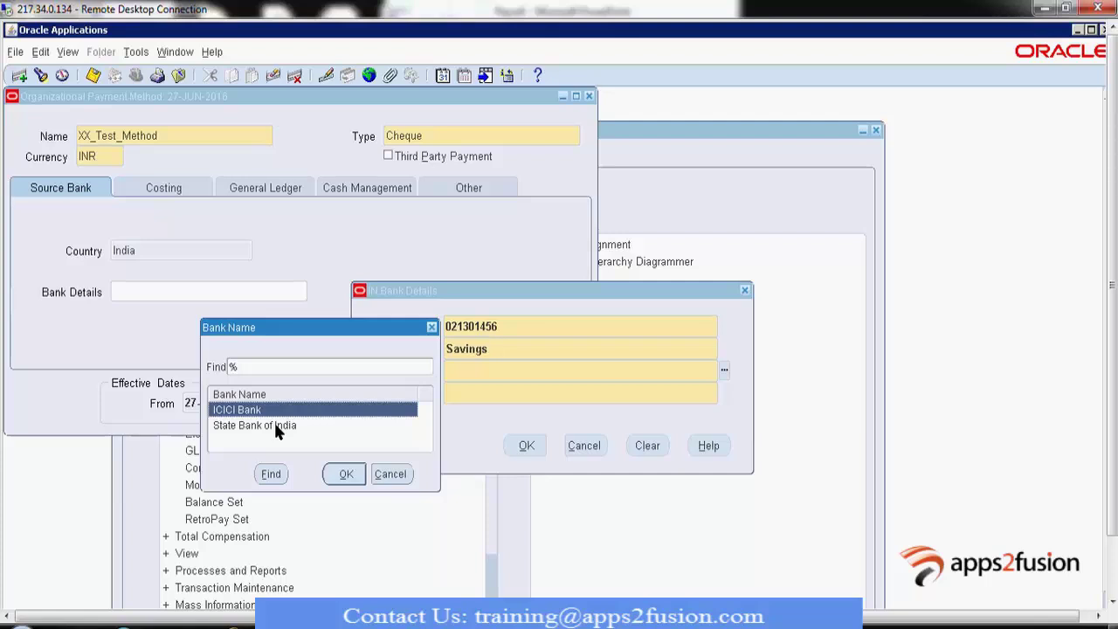
left_click(275, 426)
left_click(344, 475)
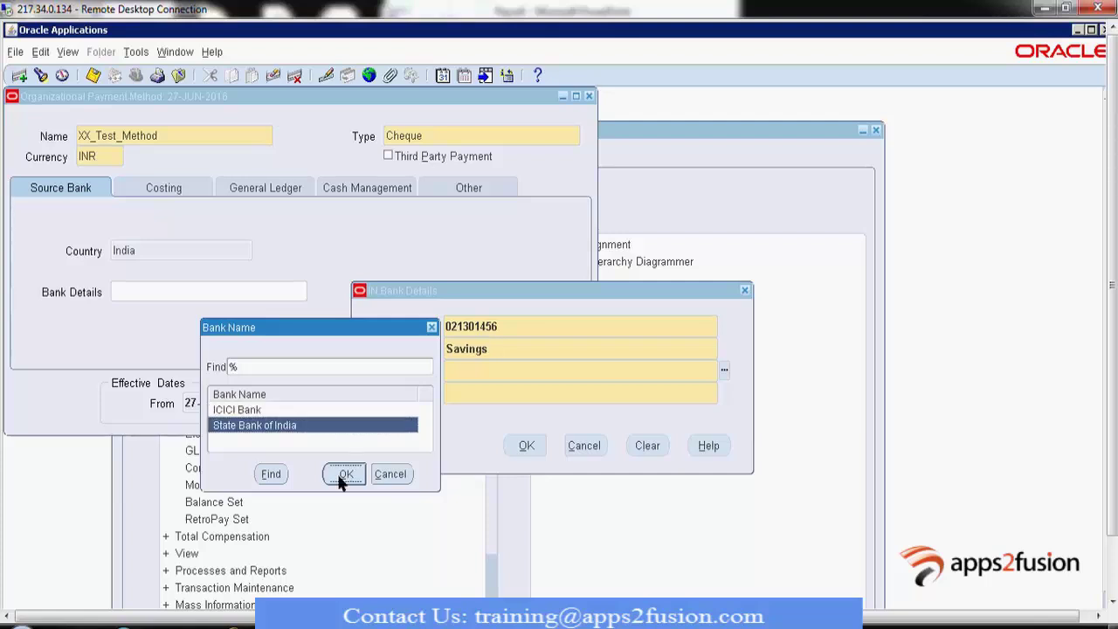
left_click(724, 393)
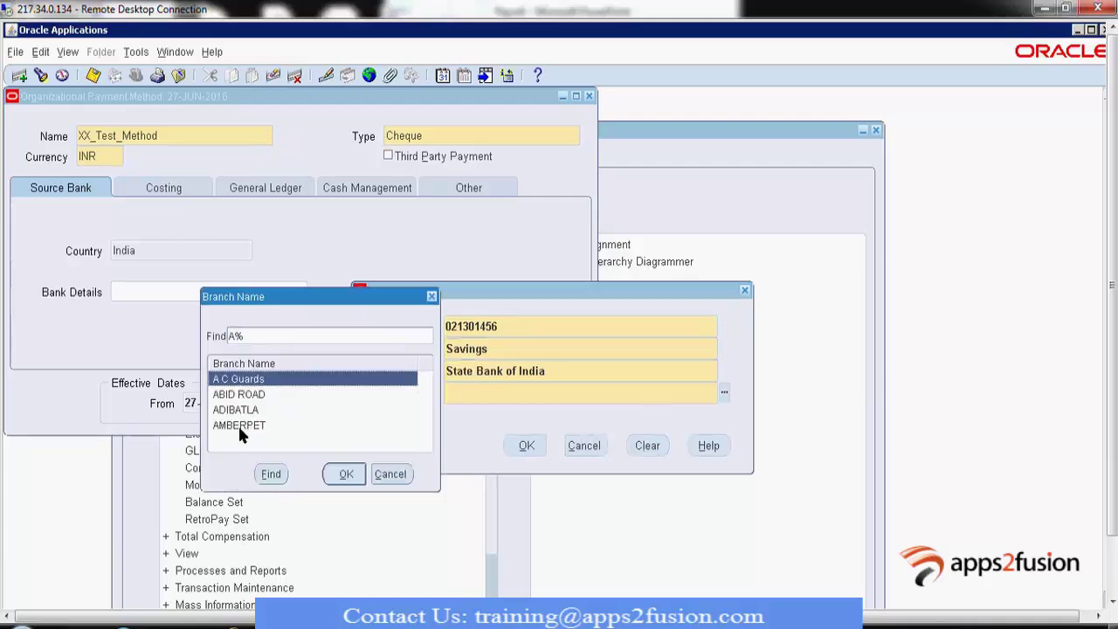
left_click(241, 425)
left_click(336, 481)
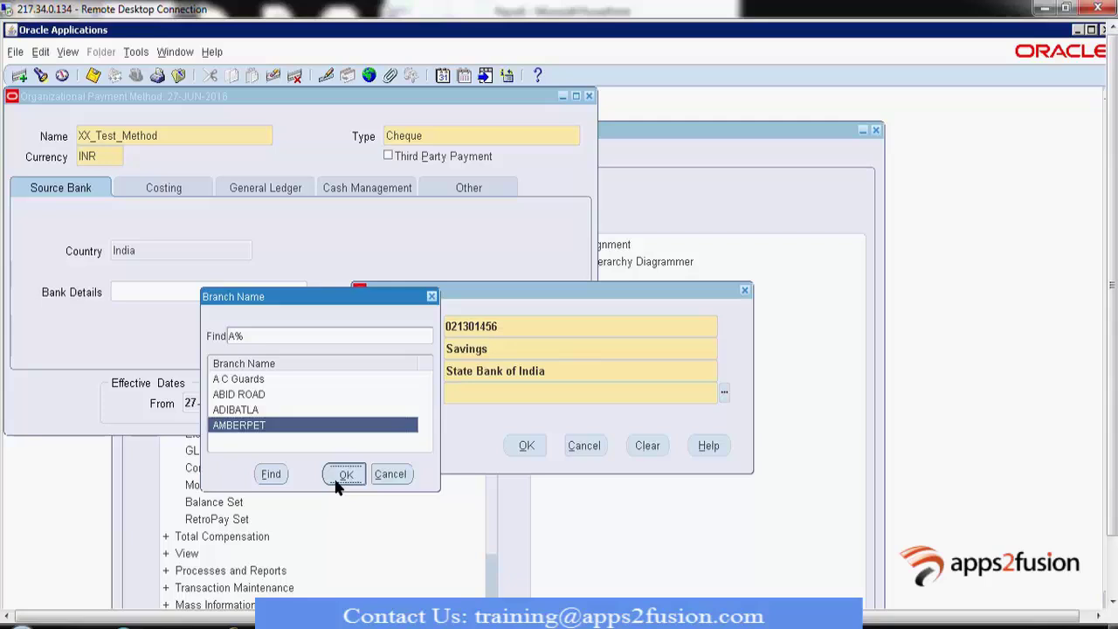
left_click(516, 446)
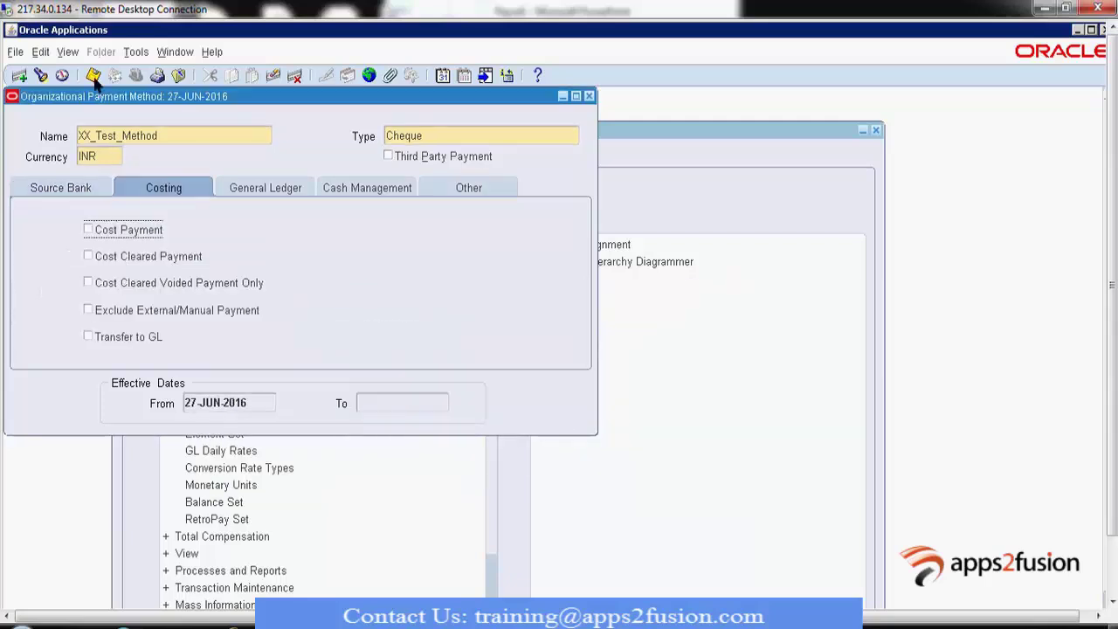
Save, then tick Cost Payment and Transfer to GL in Update mode and save again.
left_click(94, 76)
left_click(88, 231)
left_click(90, 337)
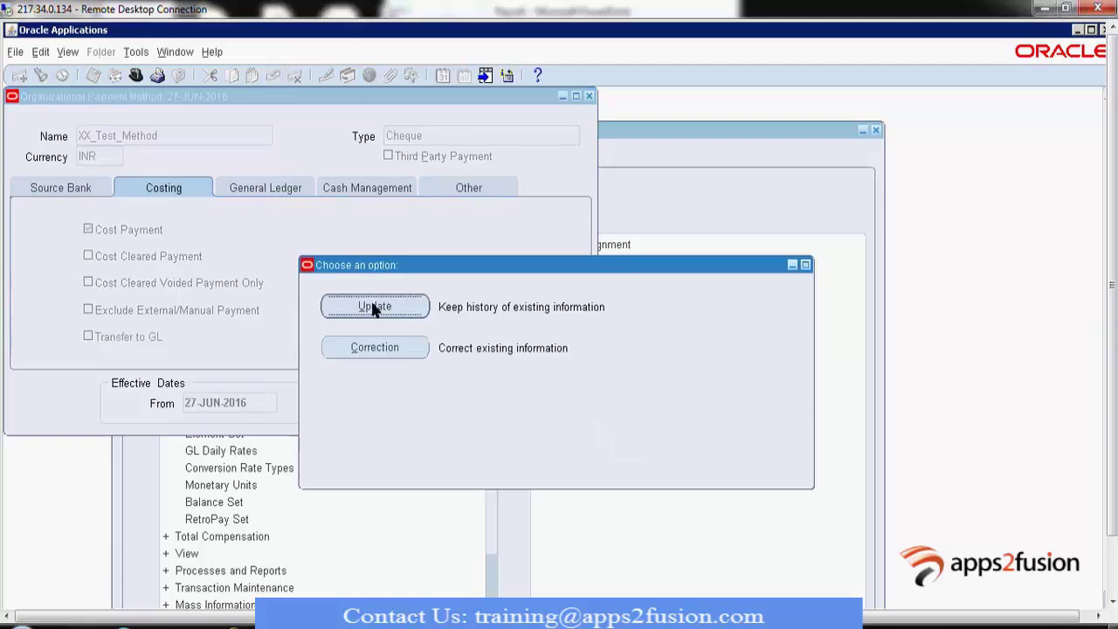
left_click(374, 307)
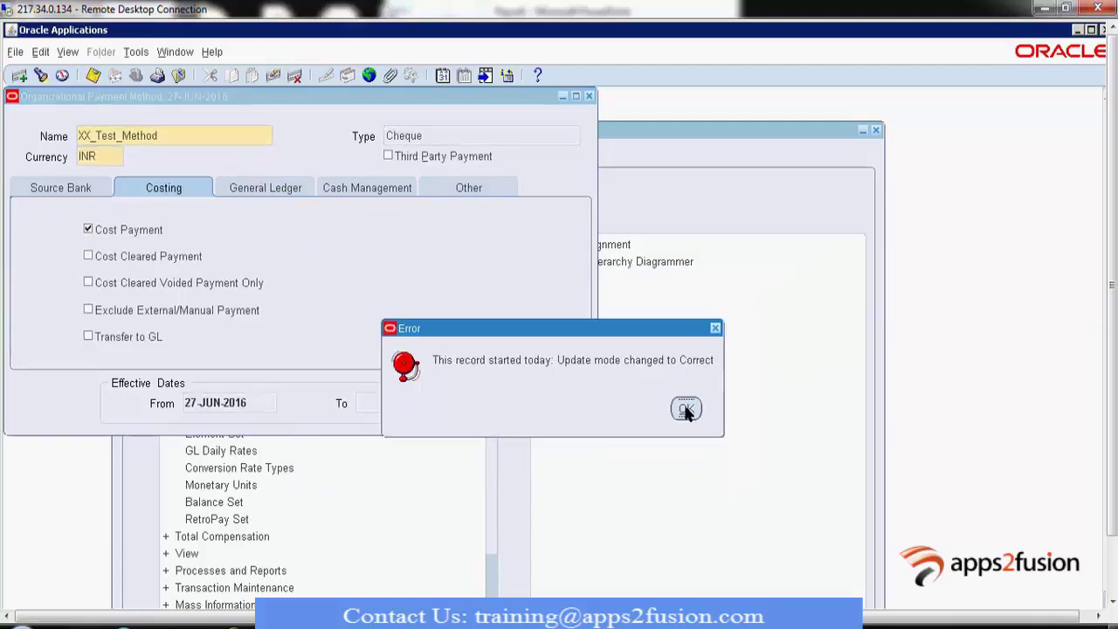
left_click(687, 407)
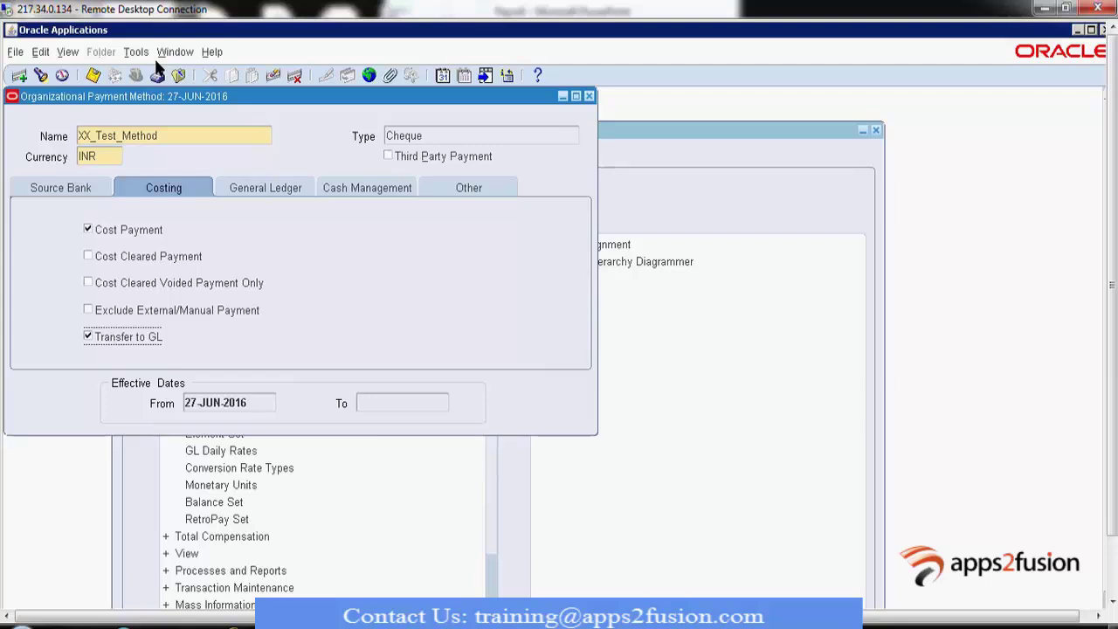
left_click(92, 75)
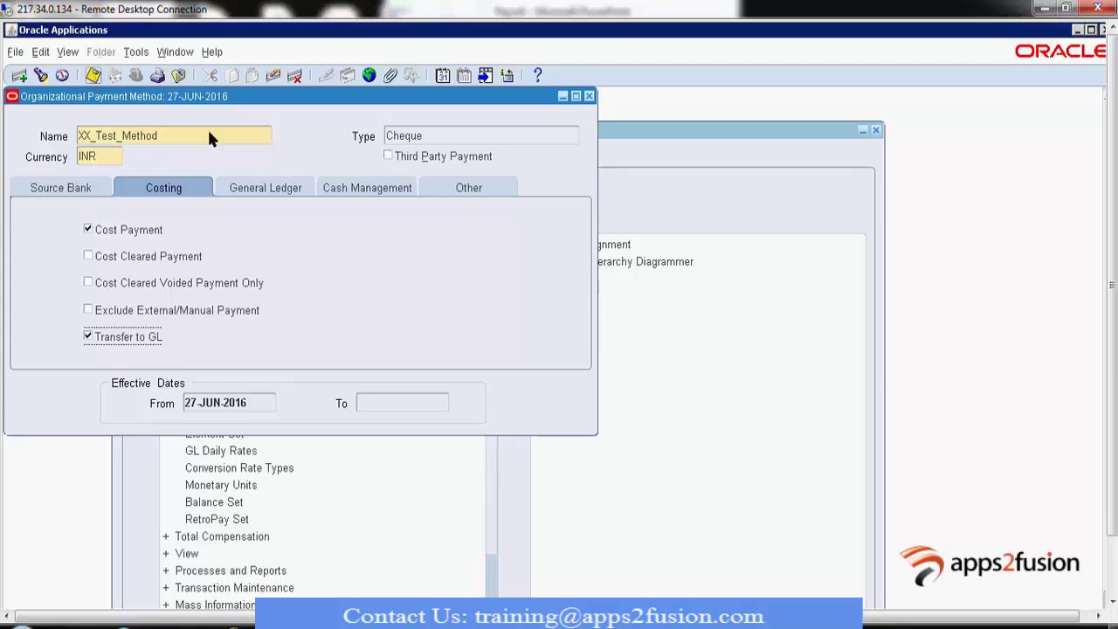
left_click(283, 192)
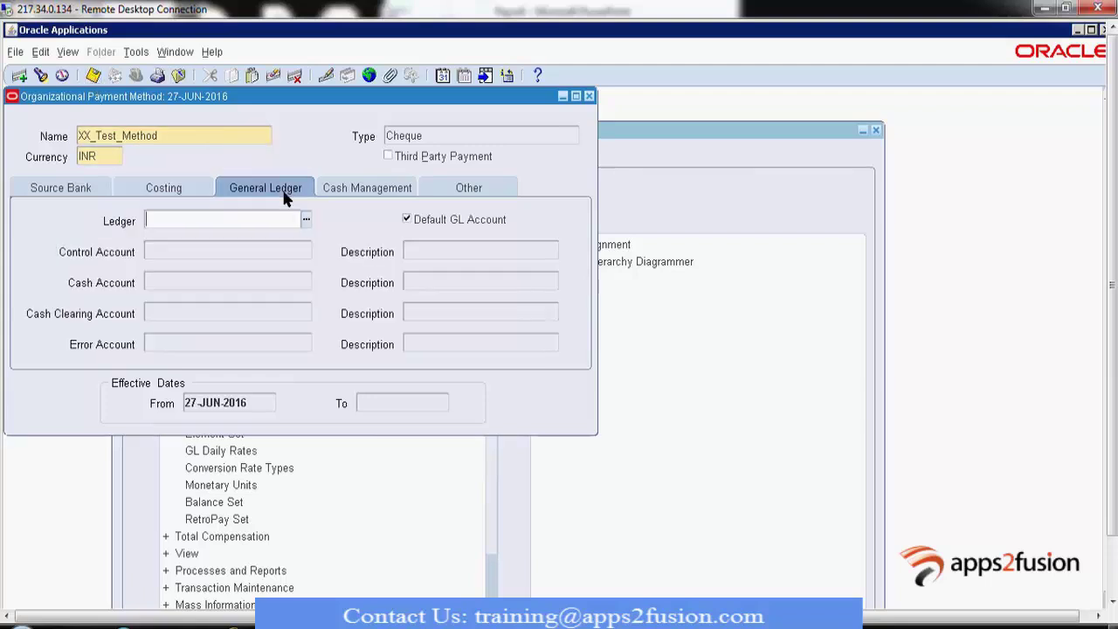
Select Vision India as the ledger from the Ledger list of values.
left_click(179, 175)
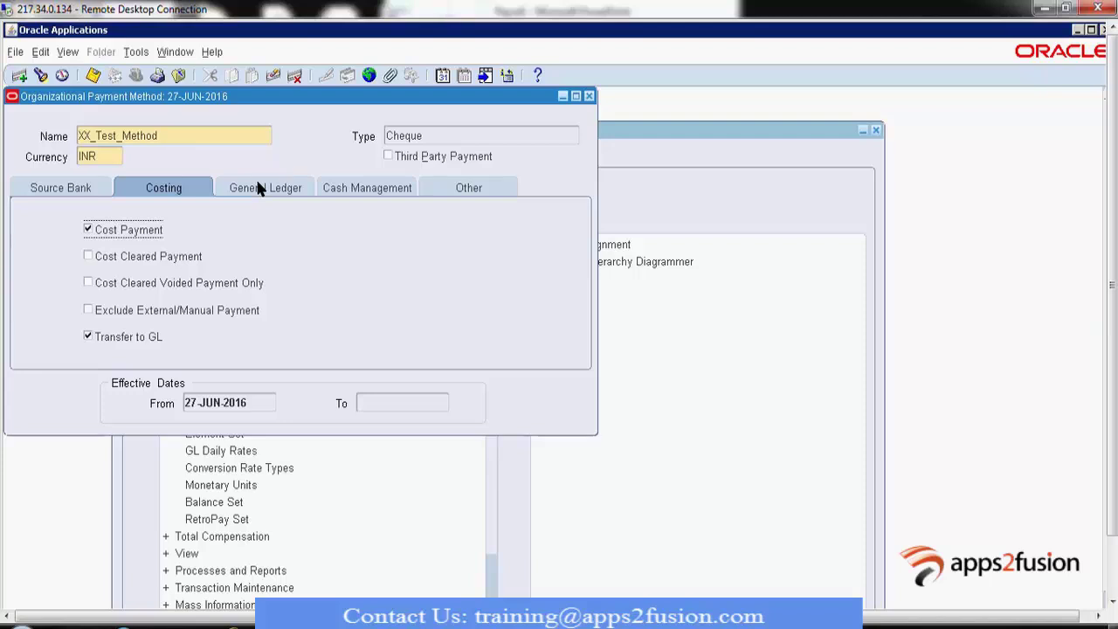
left_click(259, 188)
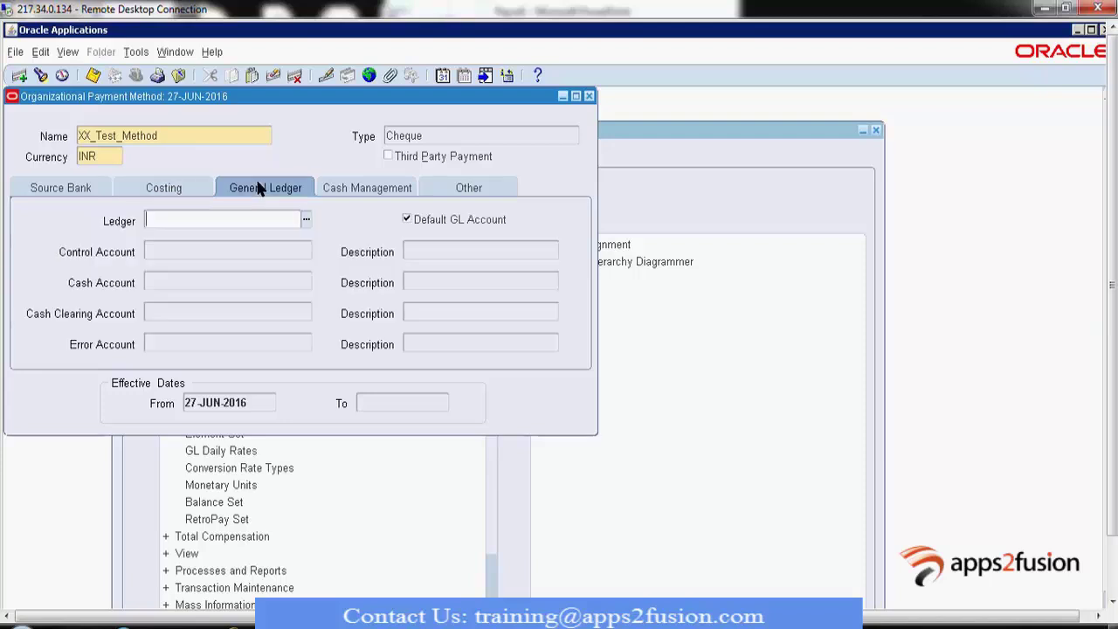
left_click(305, 221)
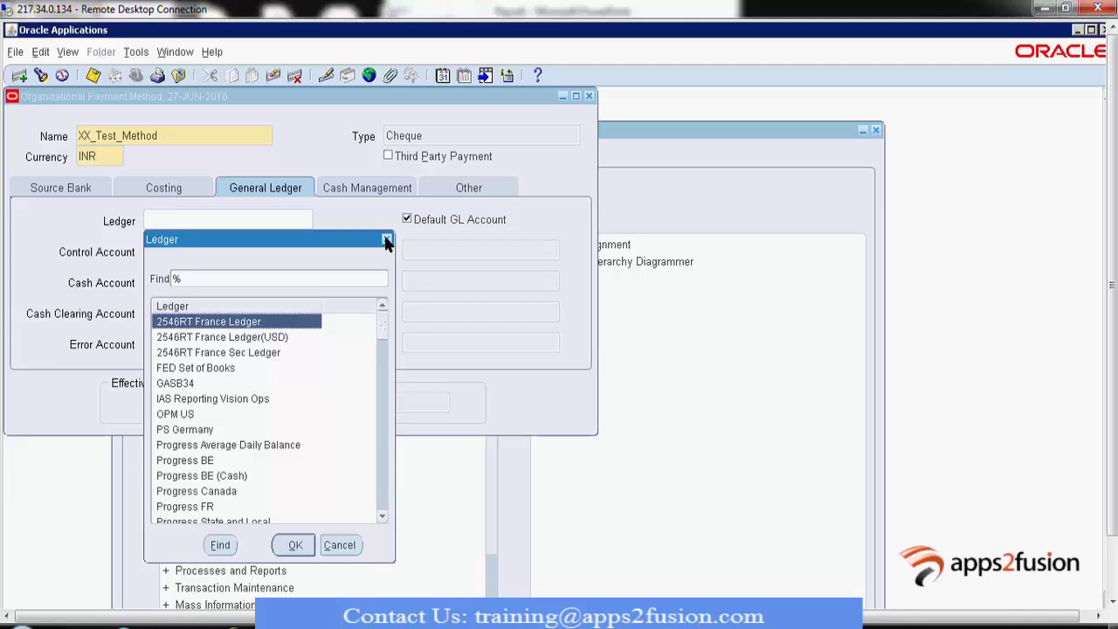
left_click(385, 518)
left_click(385, 517)
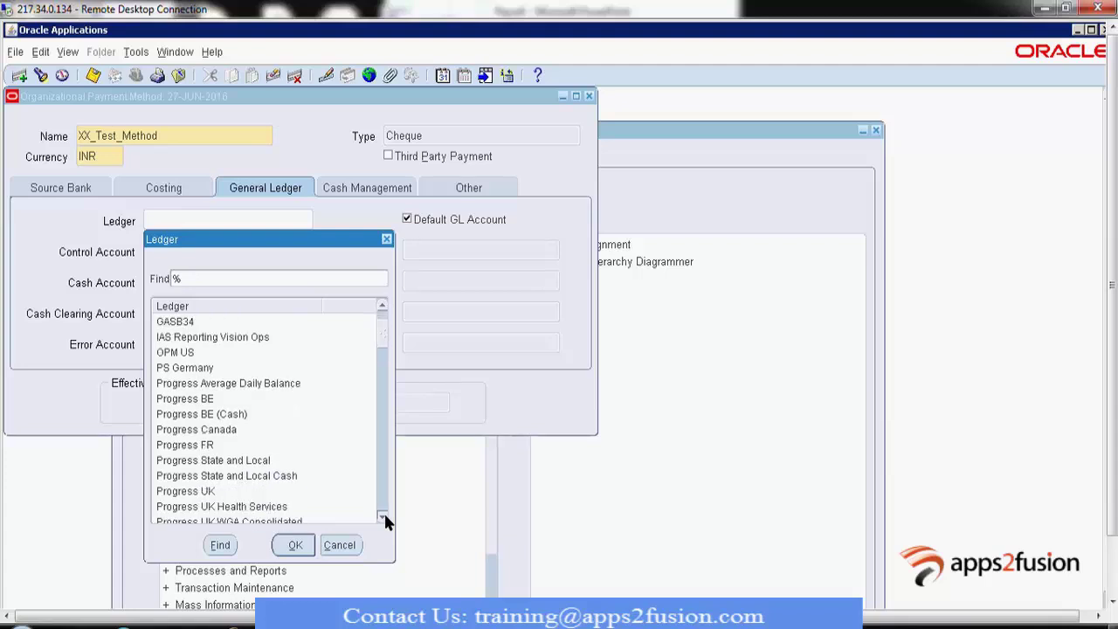
left_click(384, 517)
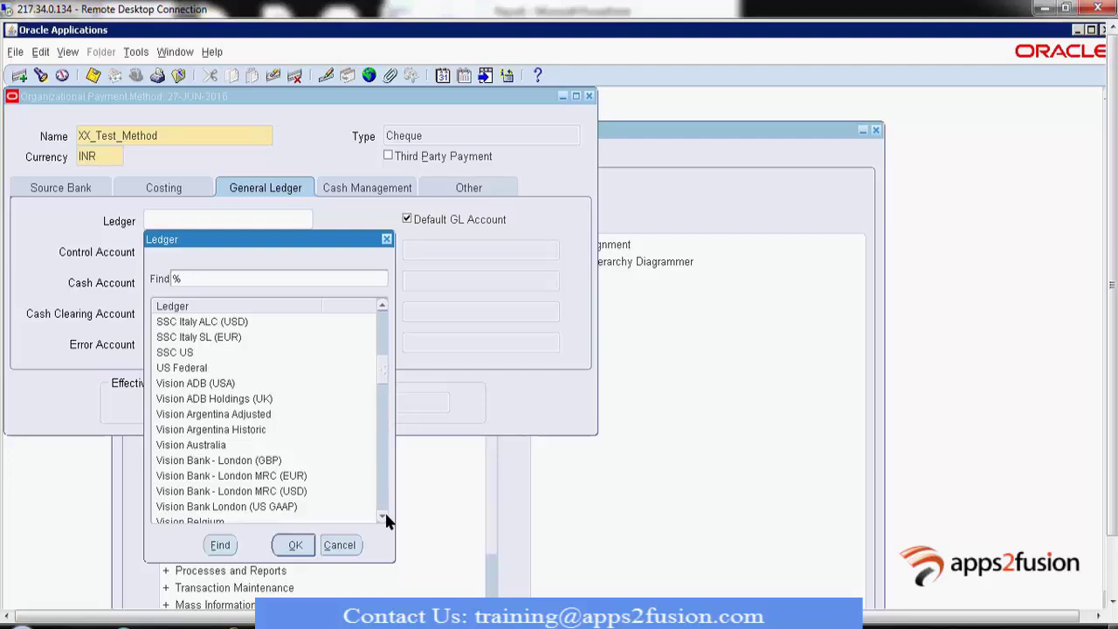
left_click(384, 517)
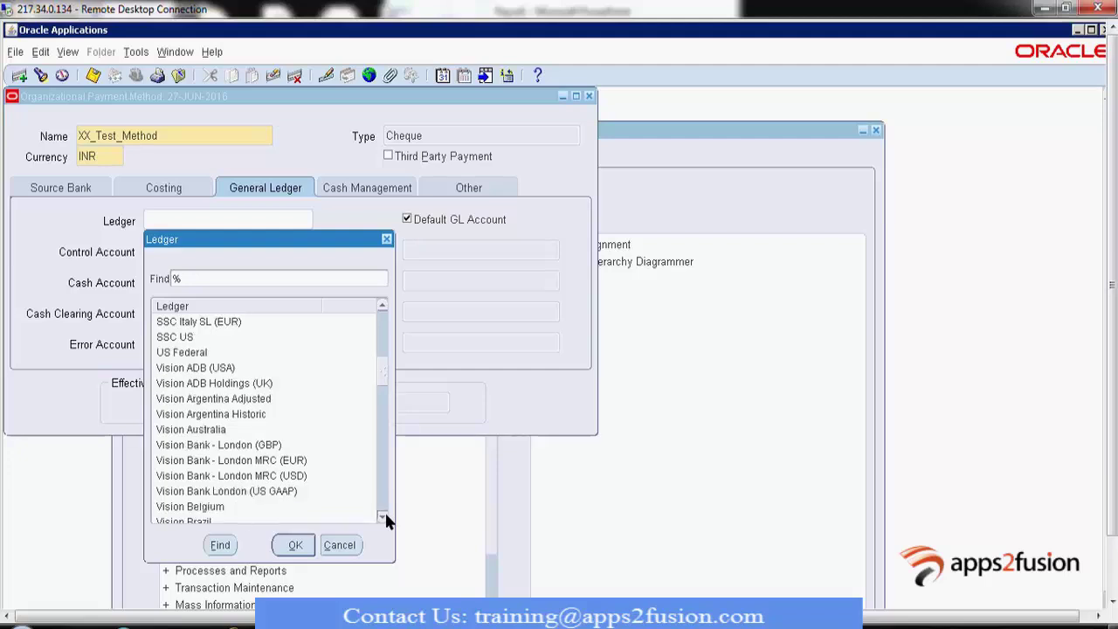
left_click(385, 517)
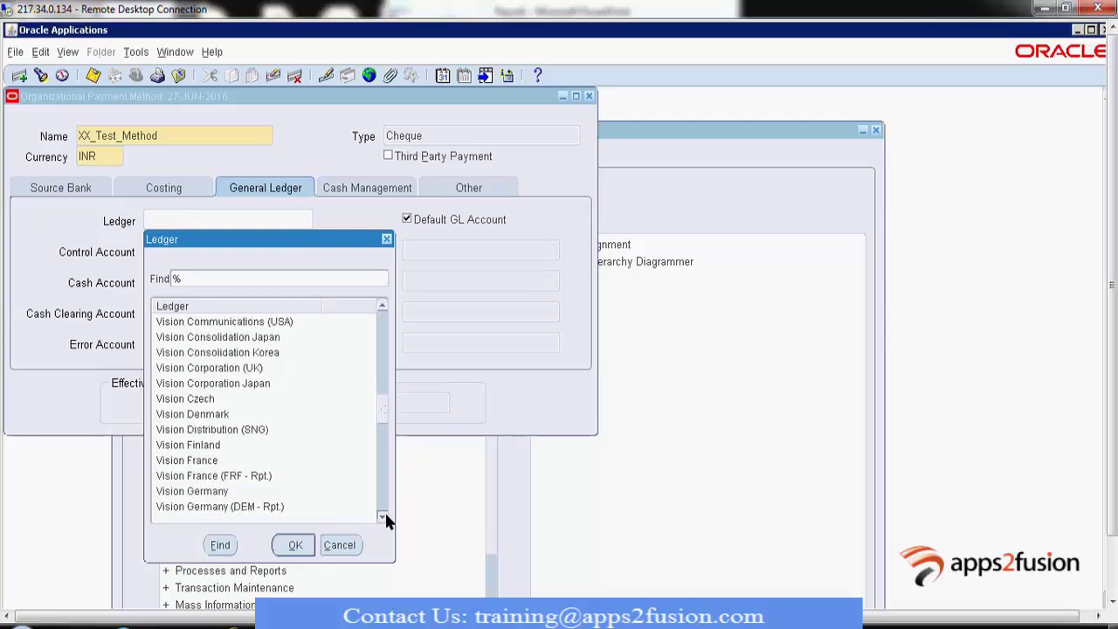
left_click(384, 517)
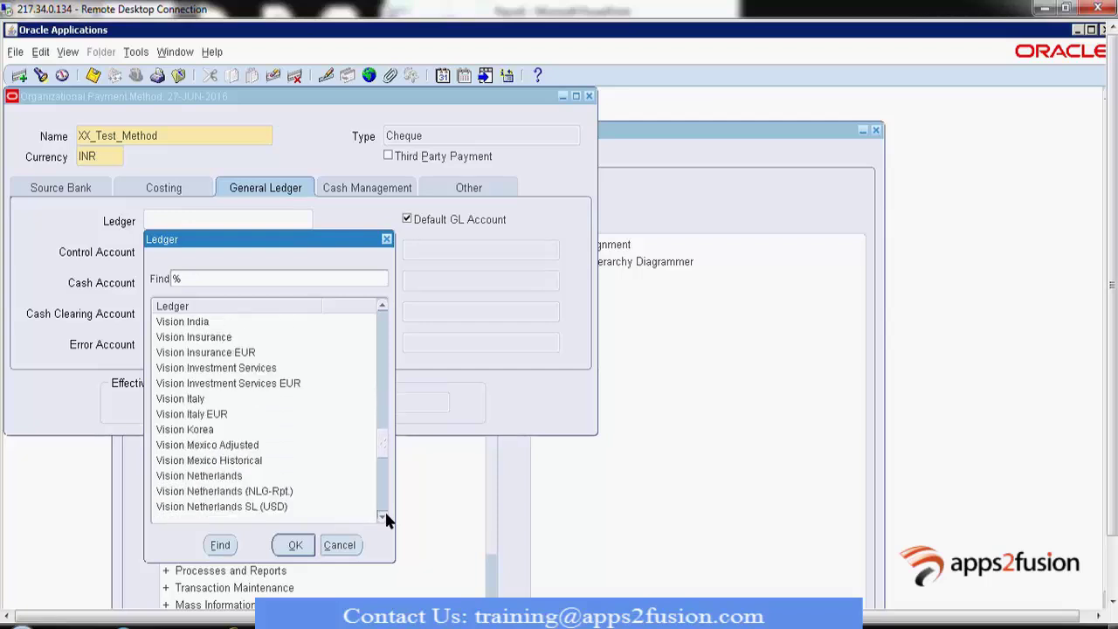
left_click(383, 308)
left_click(383, 308)
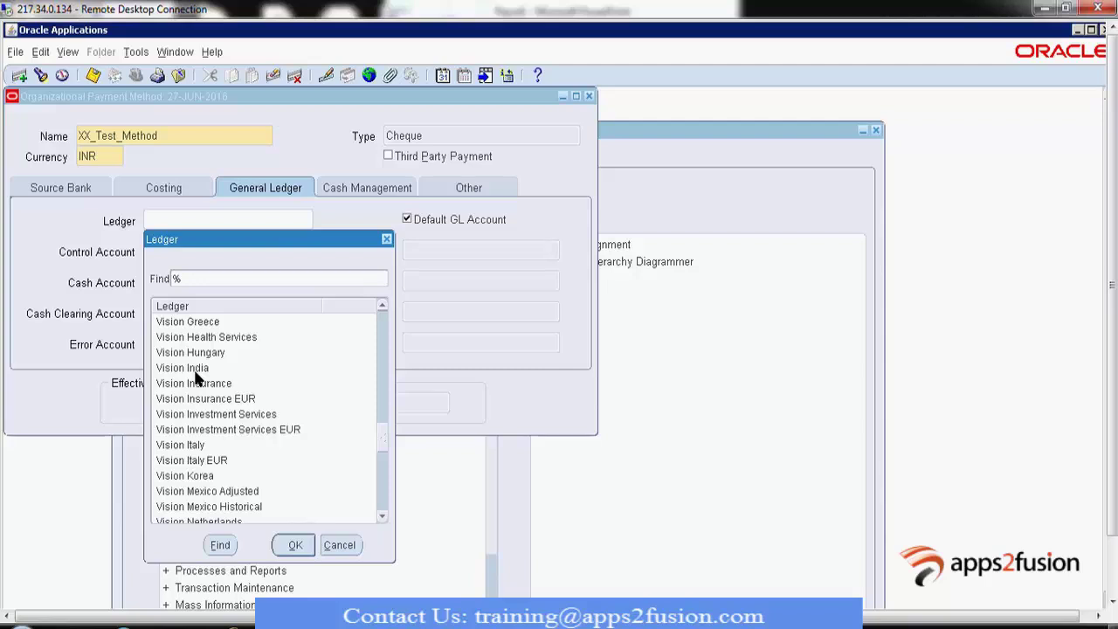
left_click(194, 368)
left_click(290, 545)
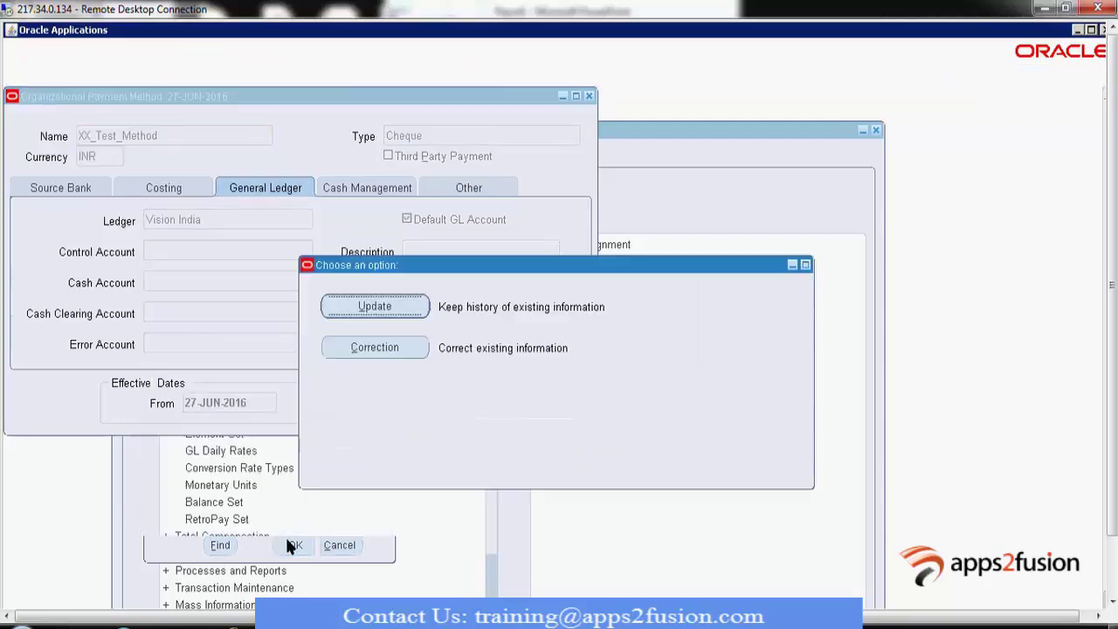
Choose Correction and set the Control Account to 01.000.1000.0000.0000.
left_click(383, 348)
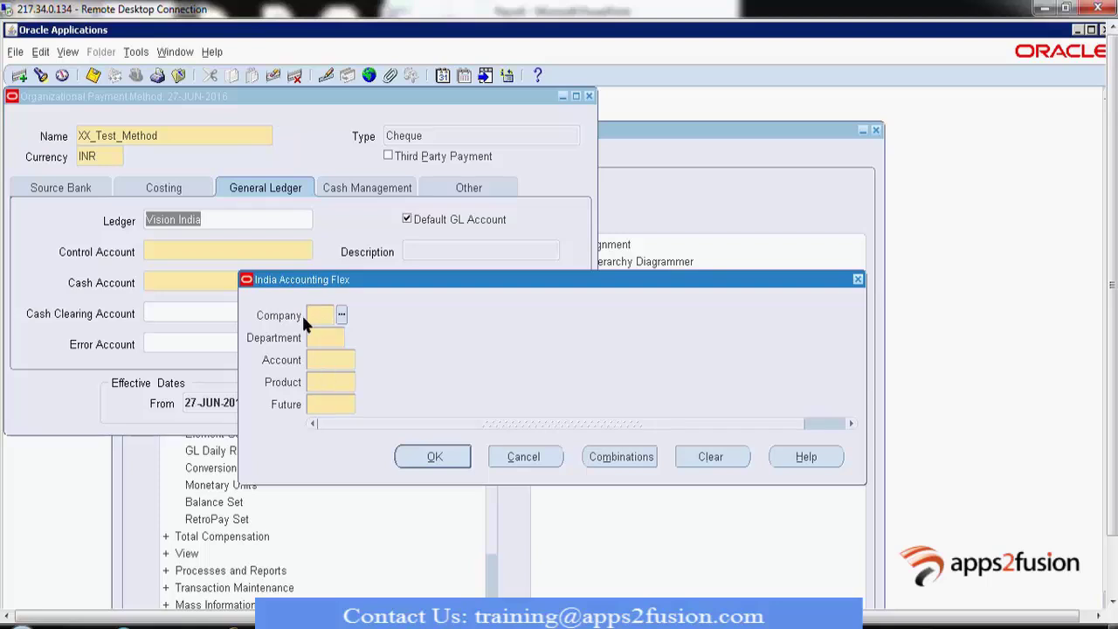
left_click(321, 389)
left_click(322, 317)
left_click(340, 314)
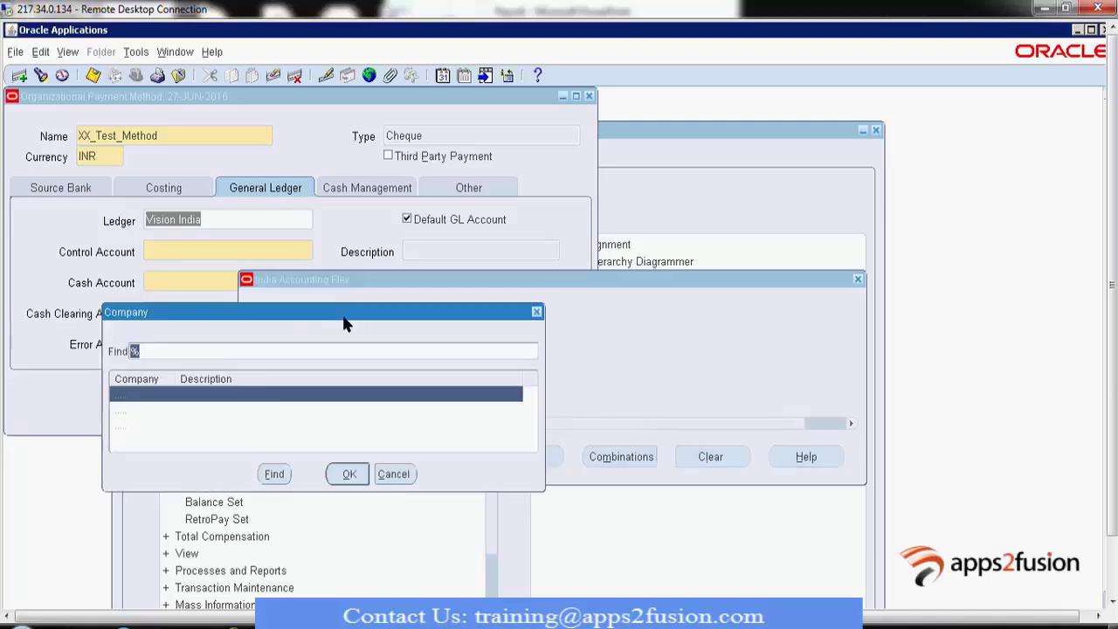
left_click(345, 473)
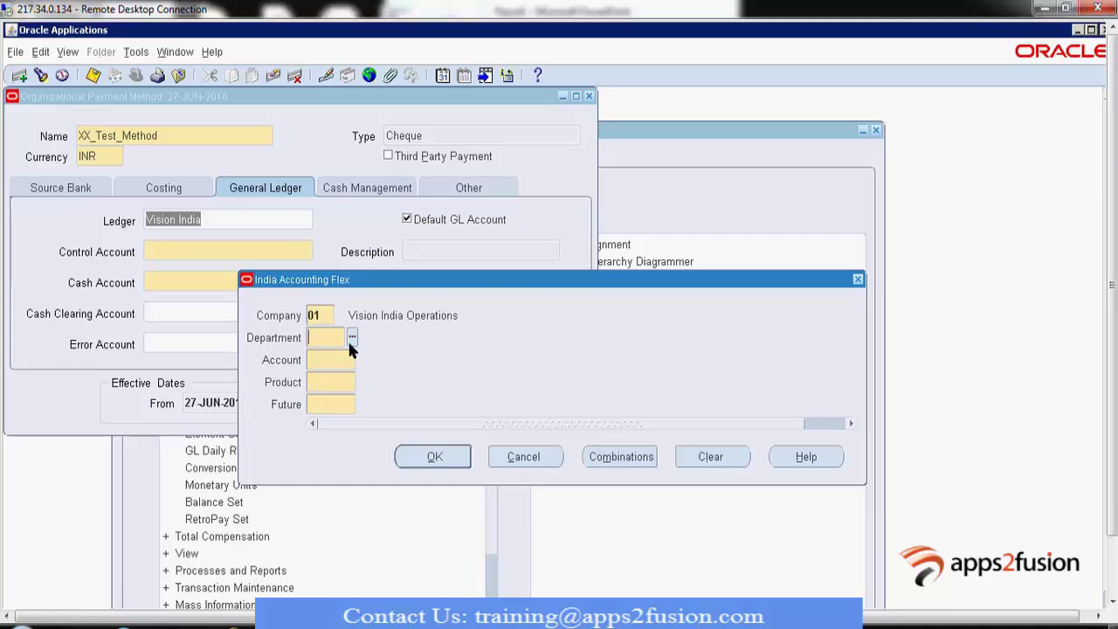
left_click(351, 339)
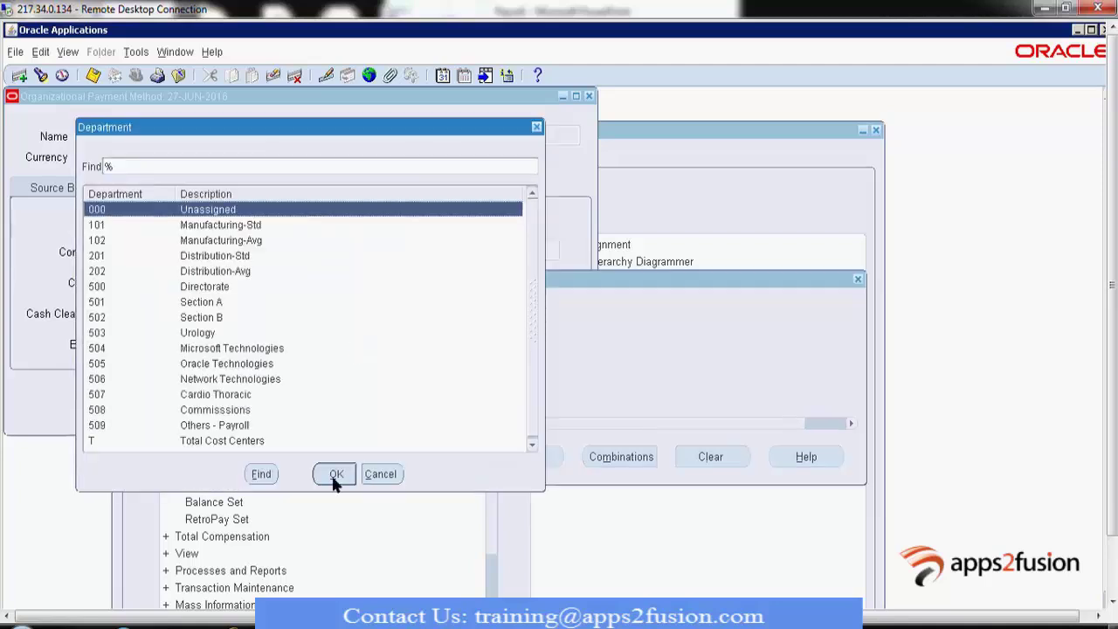
left_click(334, 476)
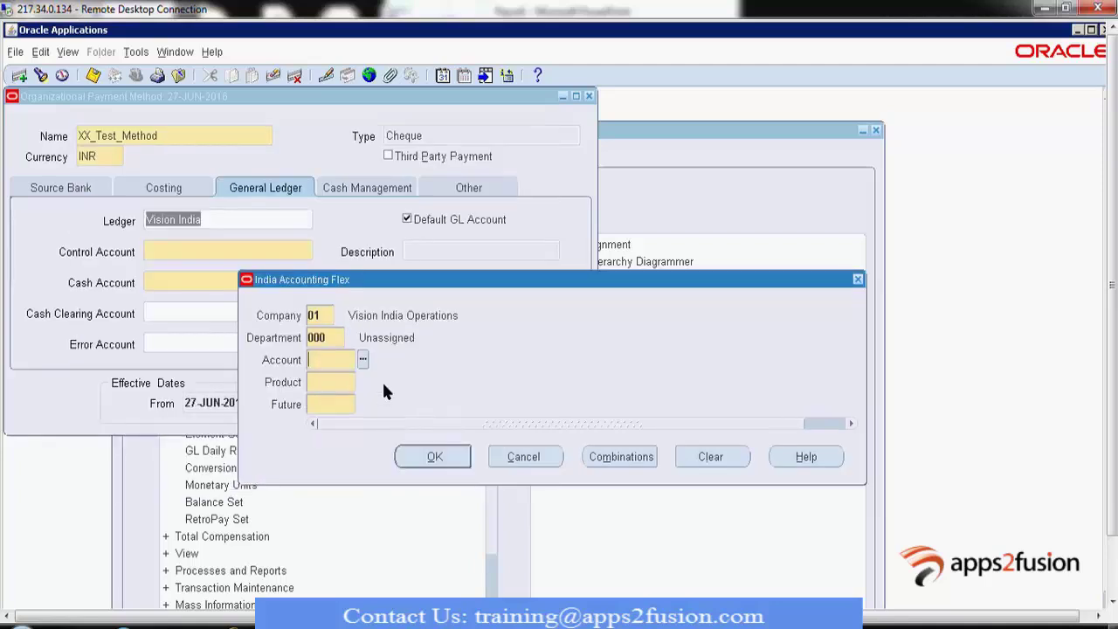
left_click(363, 363)
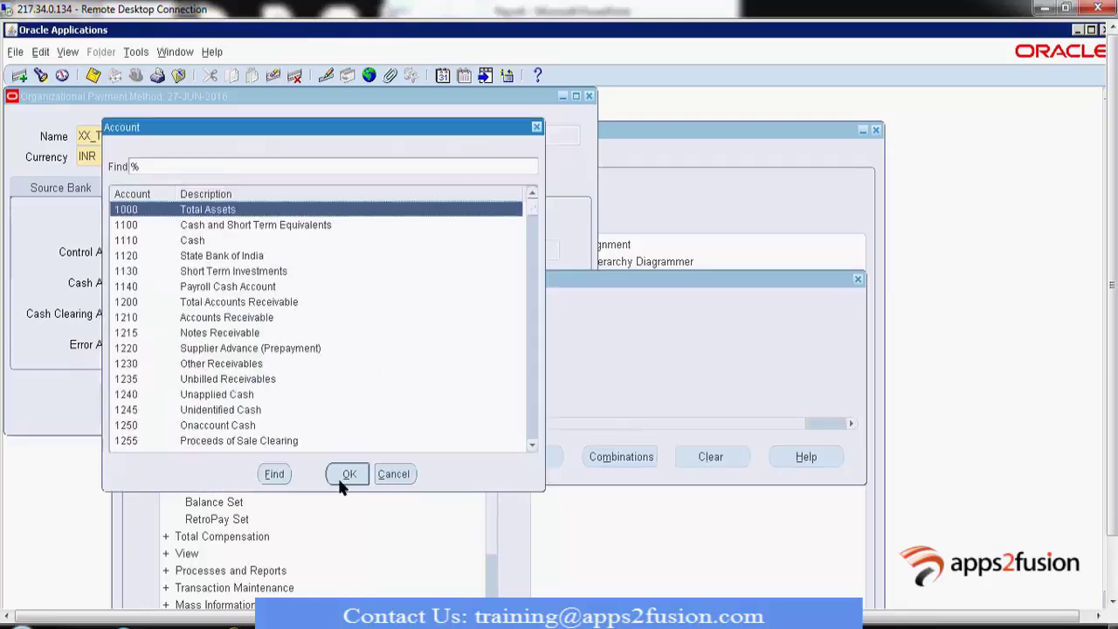
left_click(339, 479)
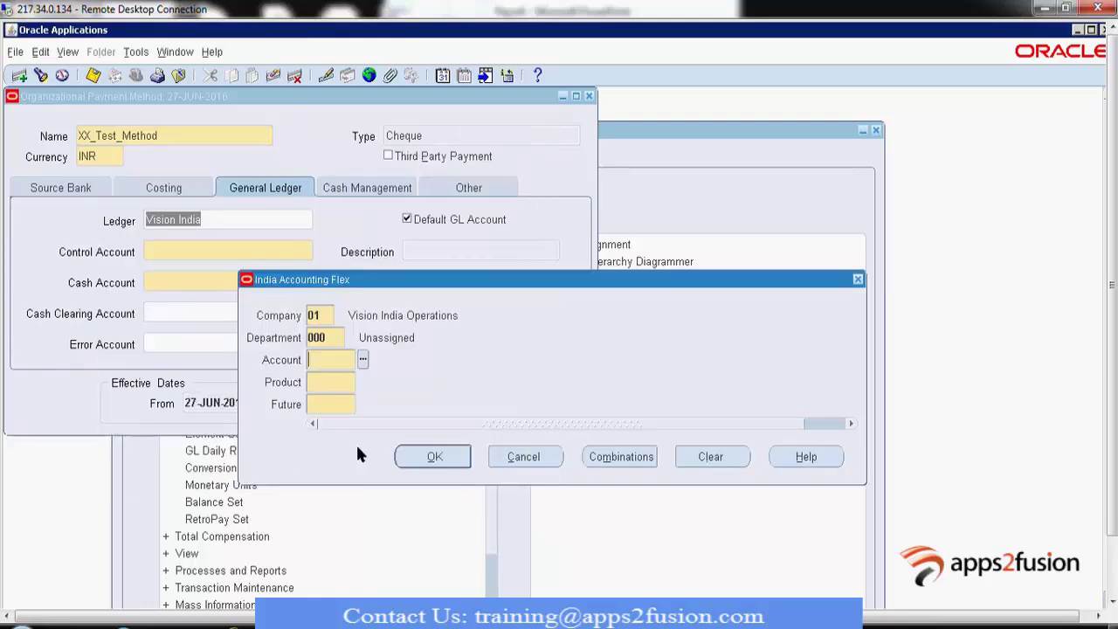
left_click(366, 384)
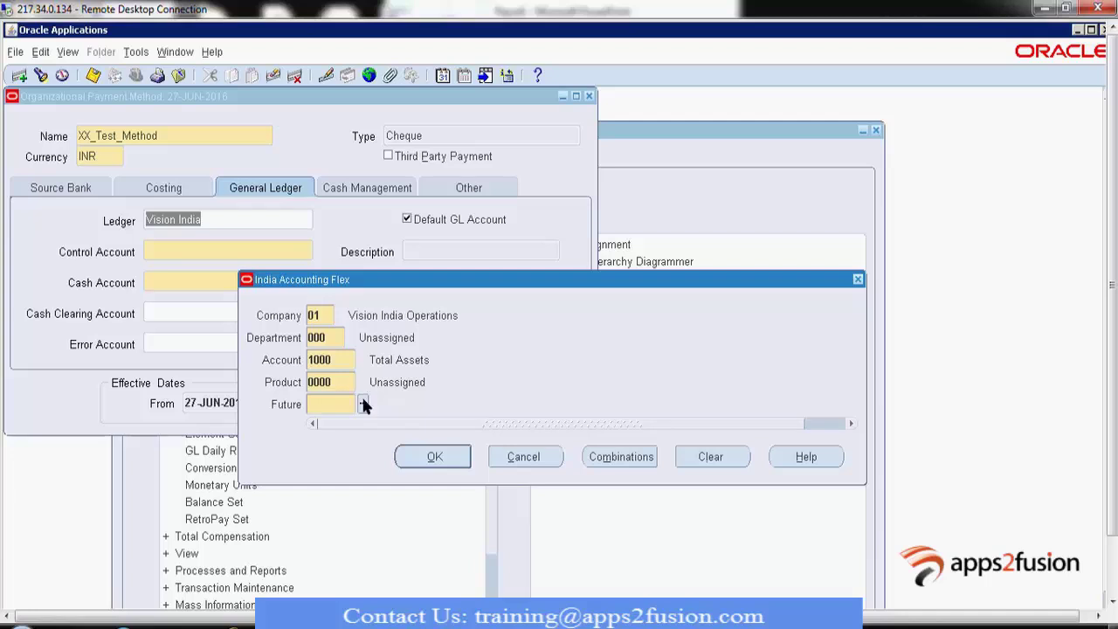
left_click(429, 457)
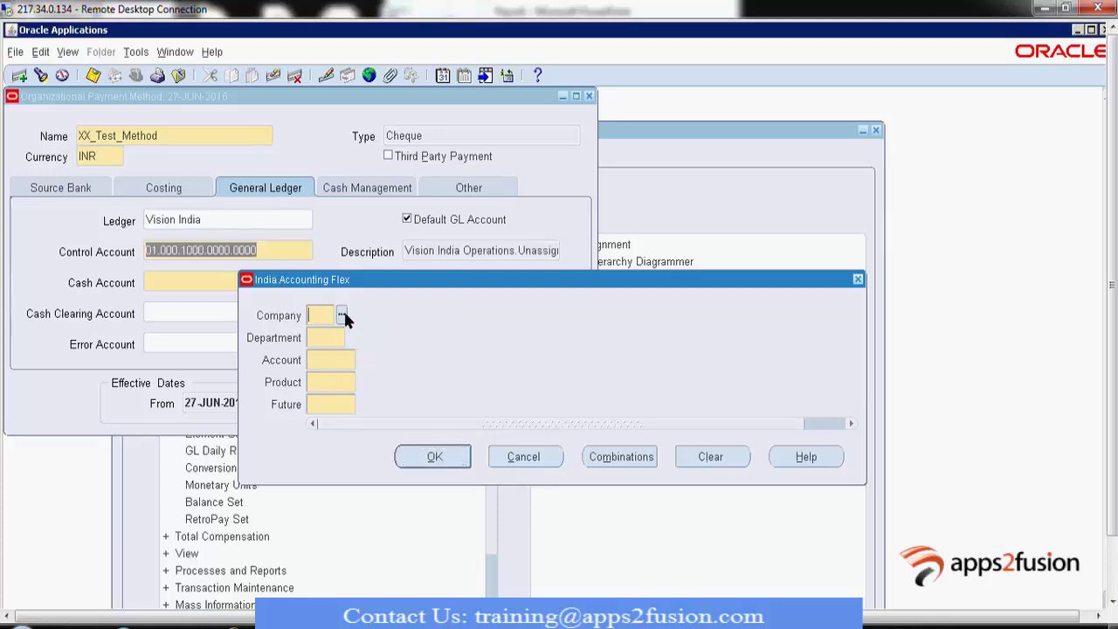
Set the Cash Account to 01.000.1100.0000.0000.
left_click(343, 314)
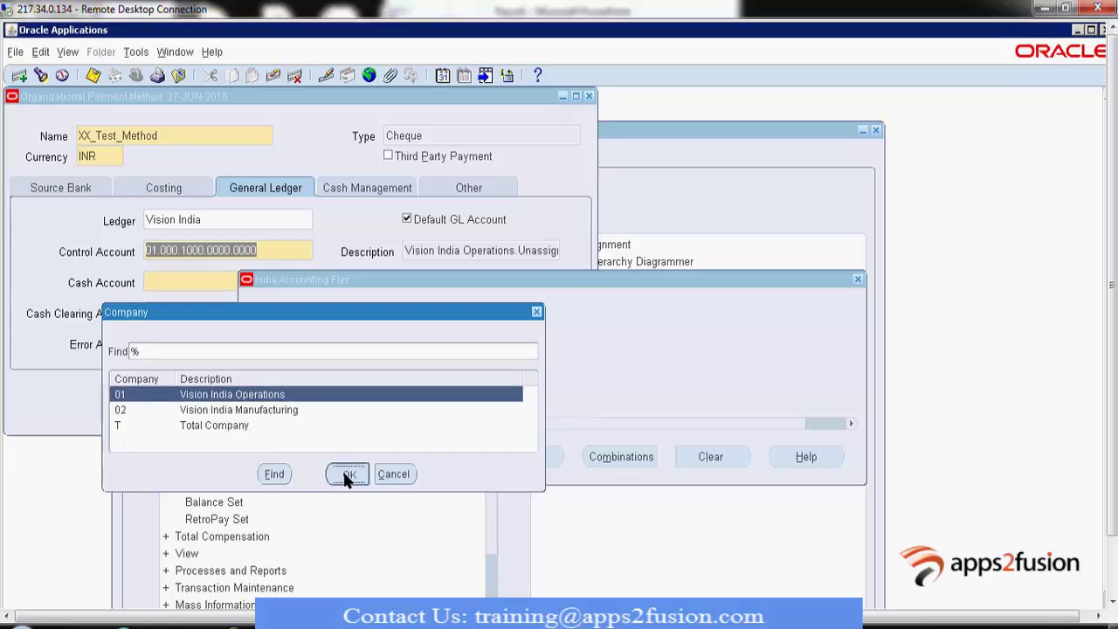
left_click(342, 469)
left_click(348, 338)
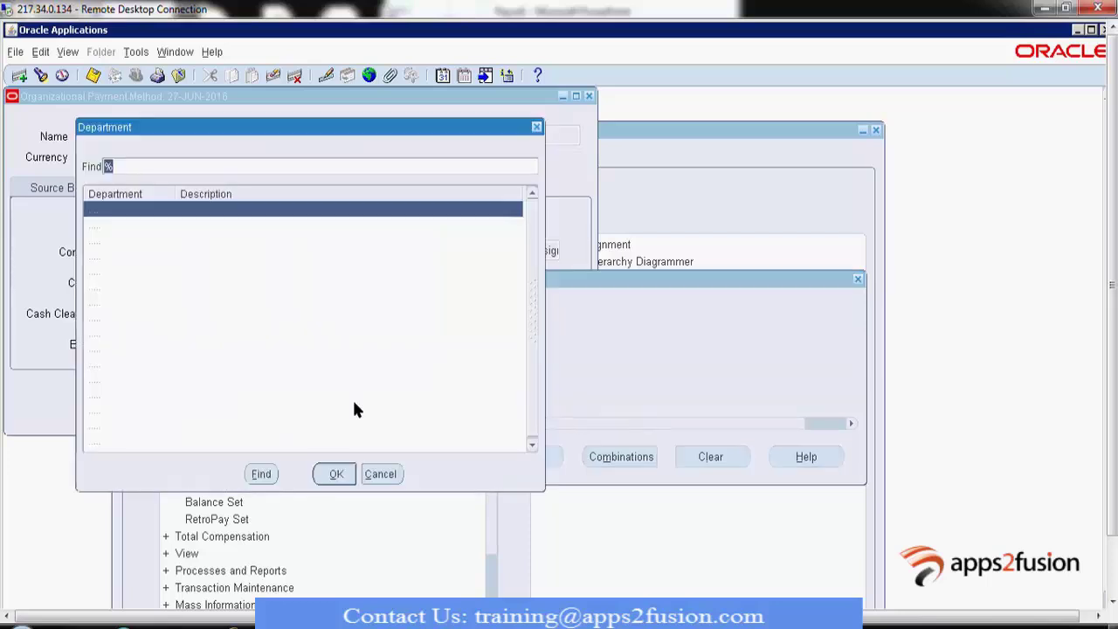
left_click(335, 475)
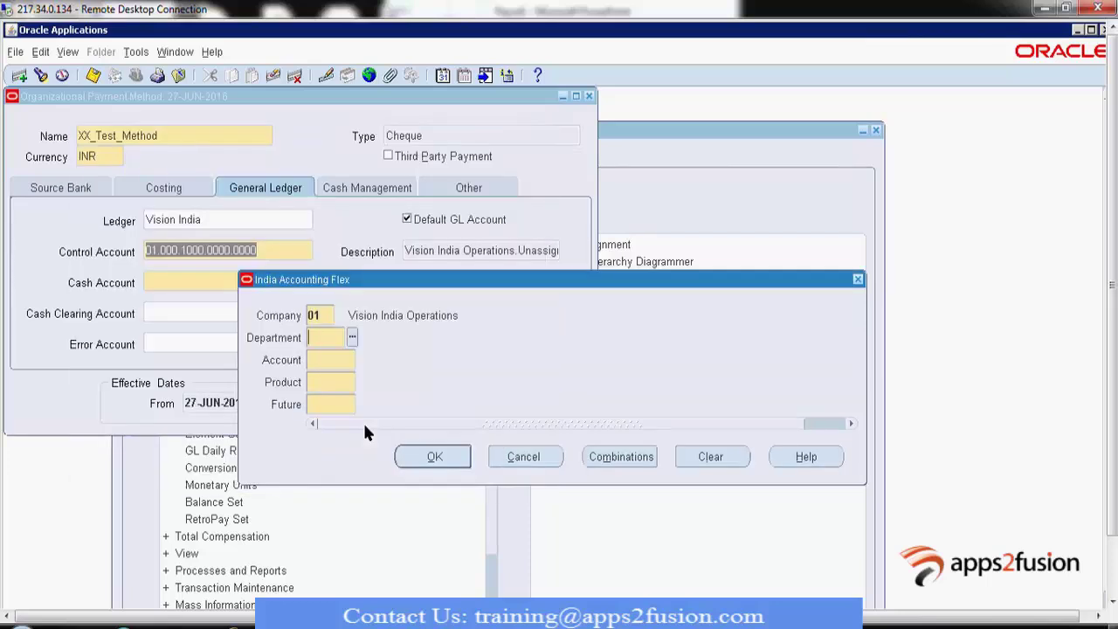
left_click(329, 362)
left_click(208, 225)
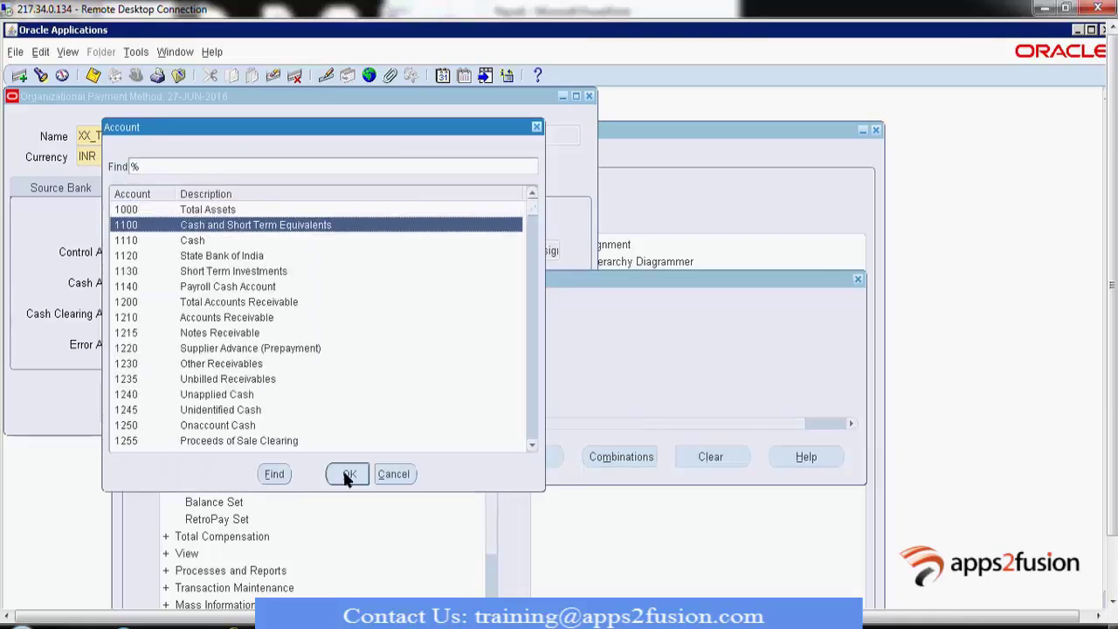
left_click(347, 475)
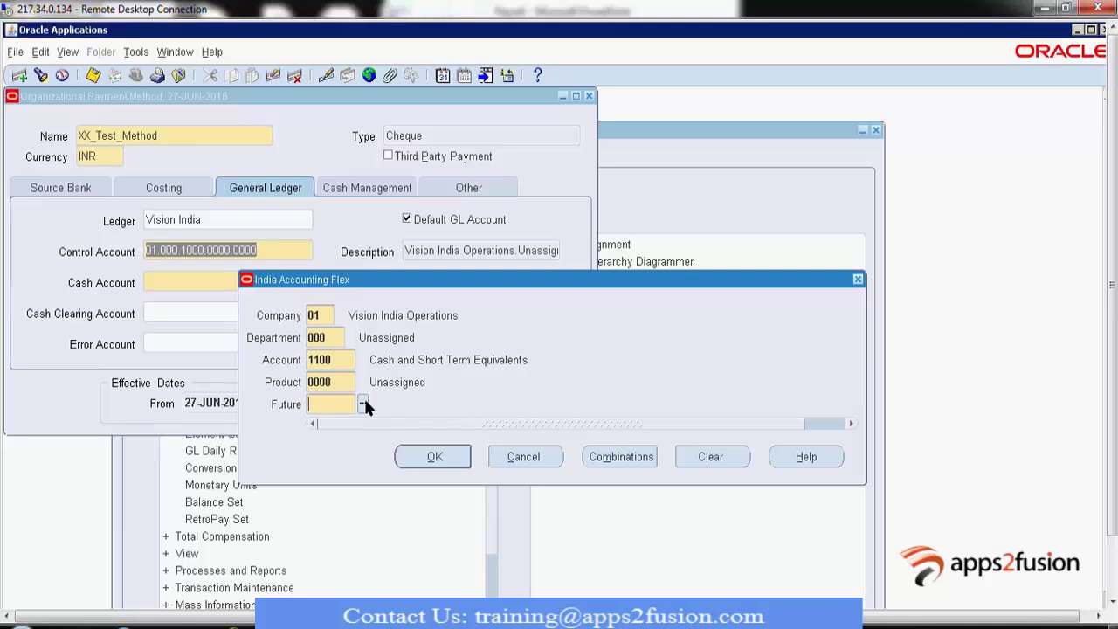
left_click(434, 457)
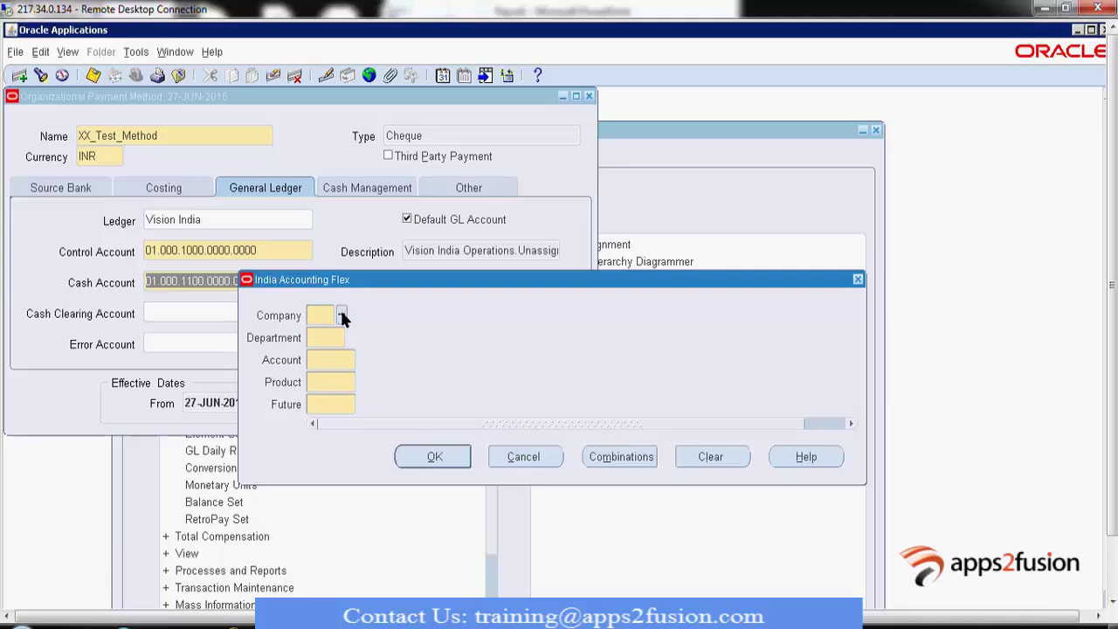
Set the Cash Clearing Account to 01.000.1000.0000.0000.
left_click(341, 317)
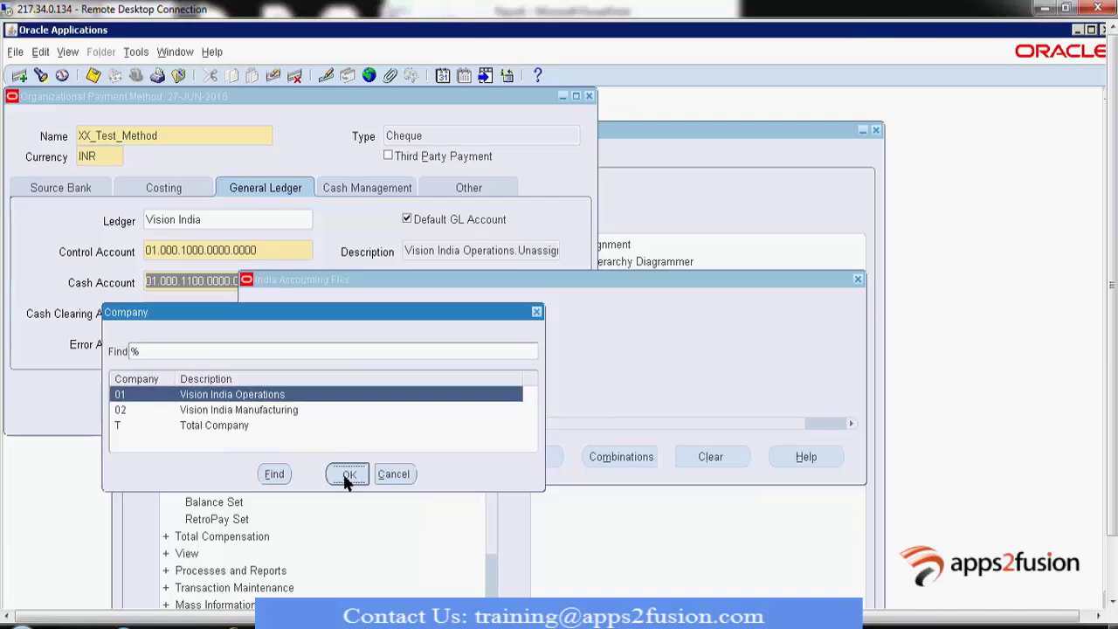
left_click(346, 482)
left_click(342, 338)
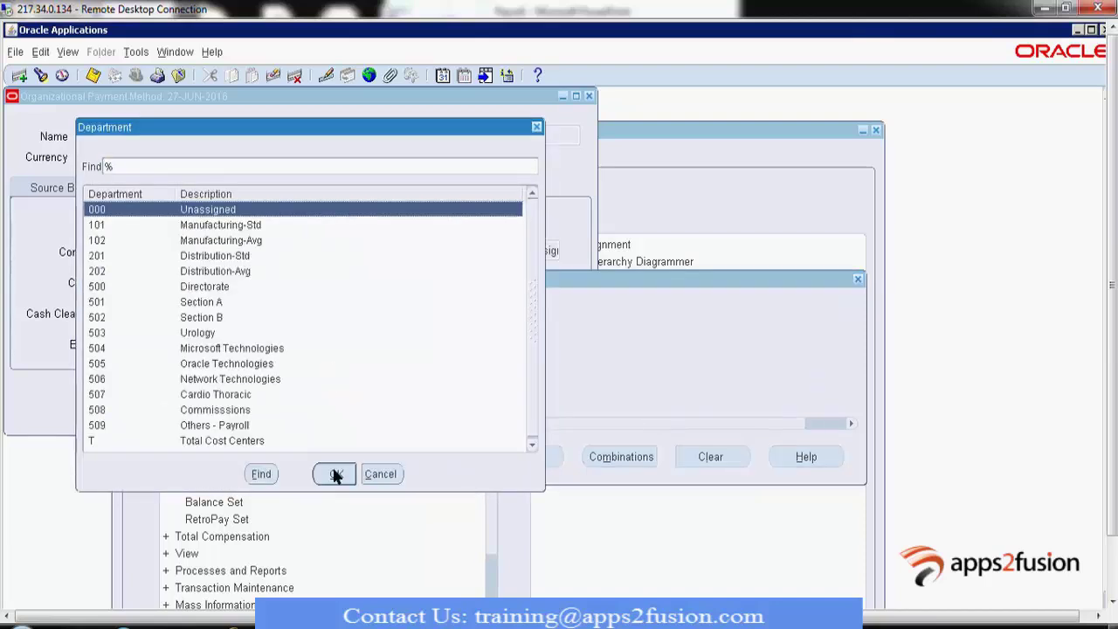
left_click(336, 475)
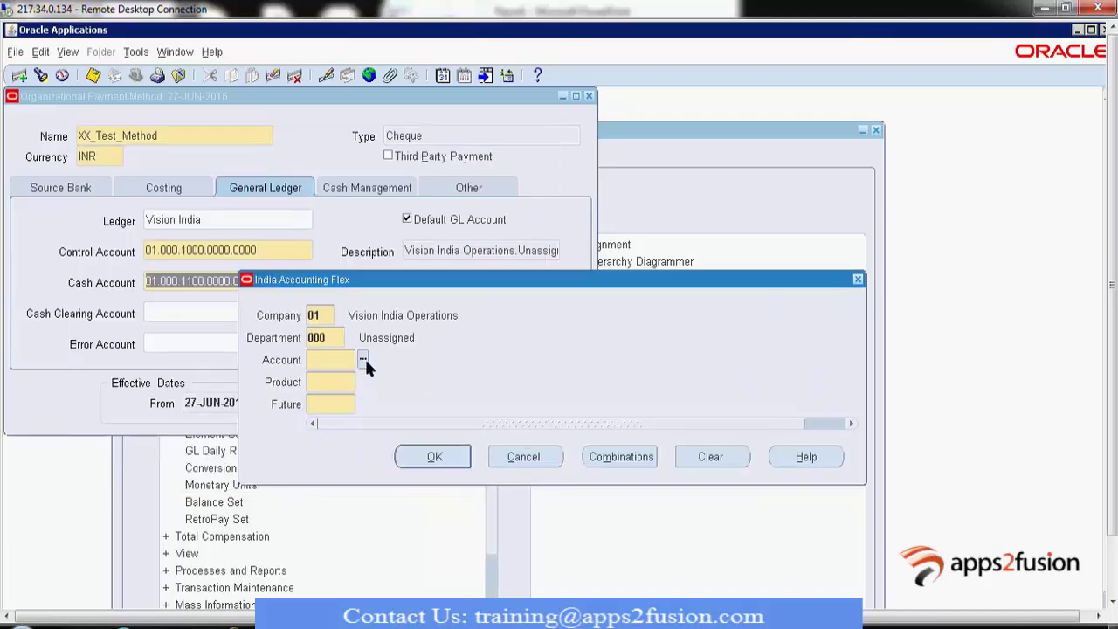
left_click(363, 360)
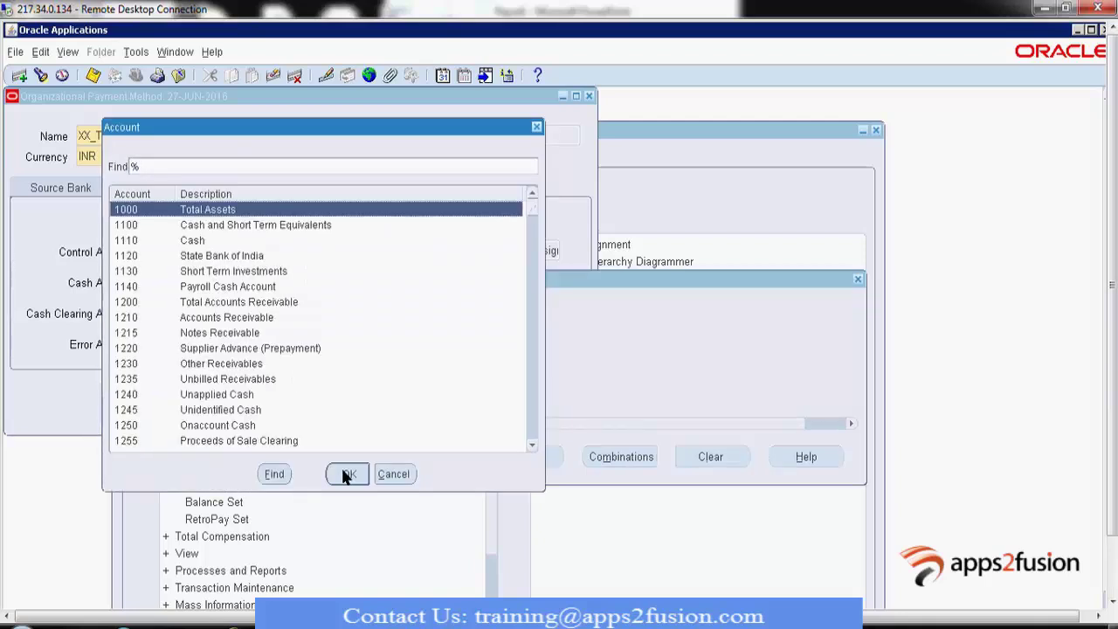
left_click(347, 473)
left_click(362, 383)
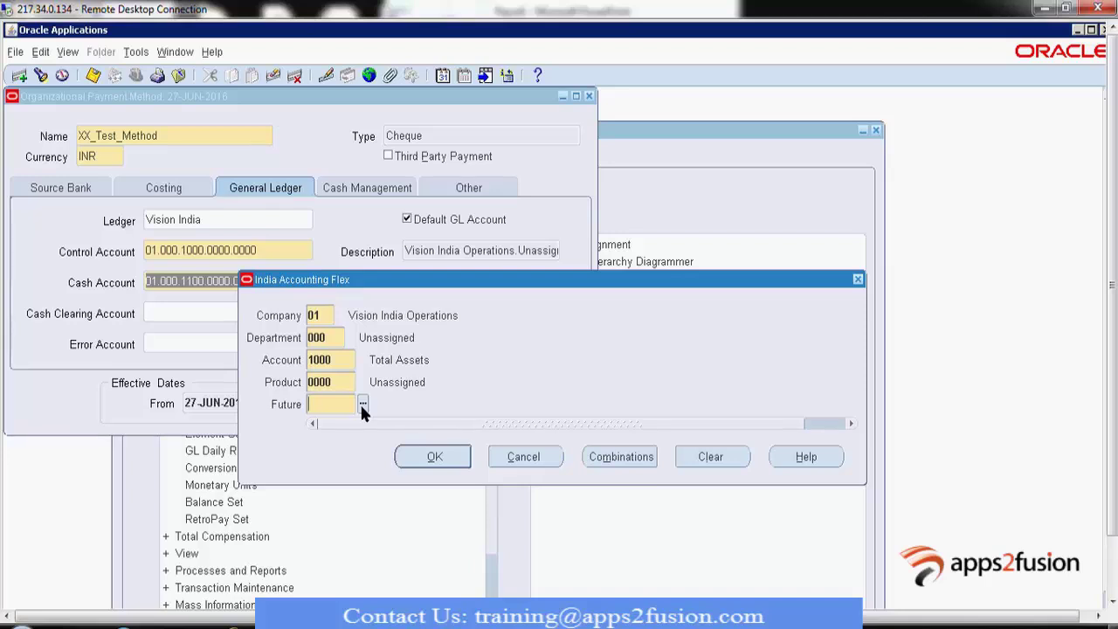
left_click(362, 405)
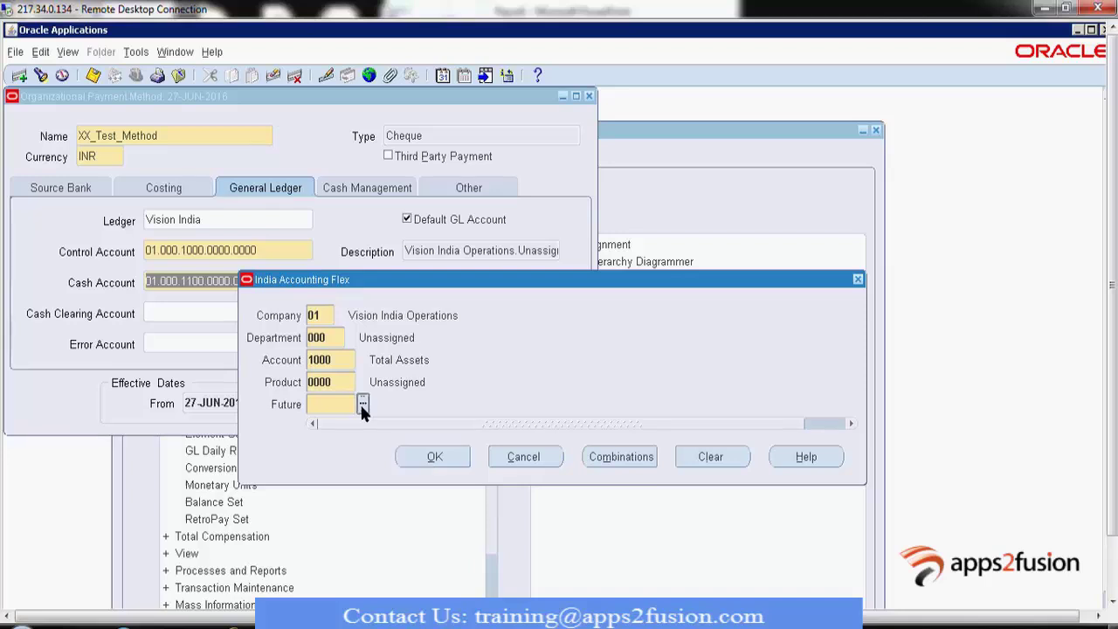
left_click(419, 456)
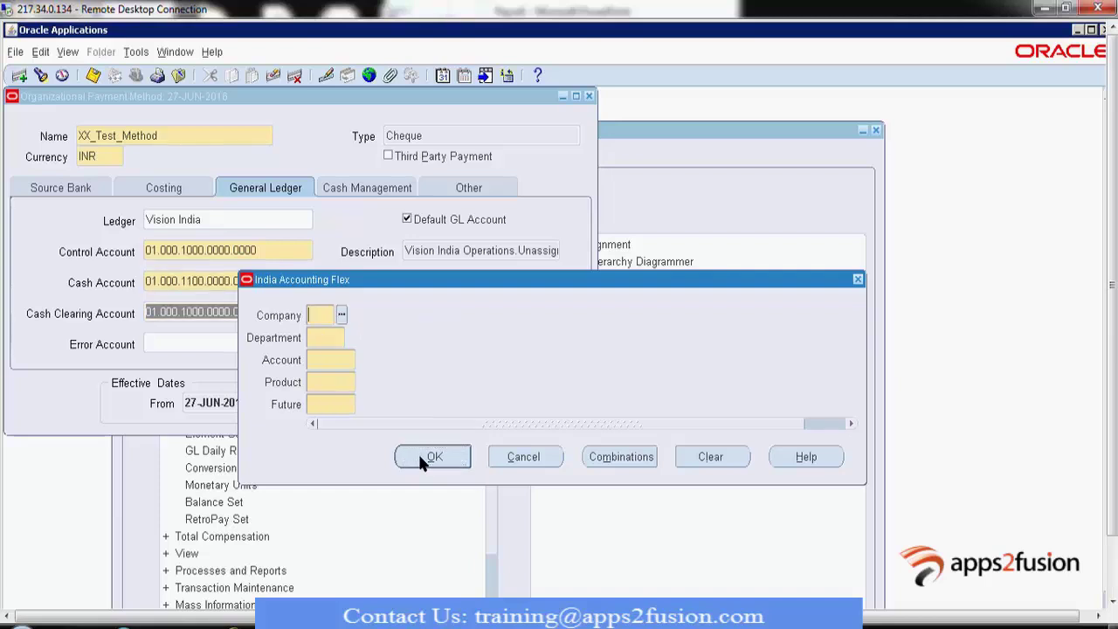
In the Error Account flex, pick Company 02 and Department 101 Manufacturing-Std.
left_click(342, 317)
left_click(238, 410)
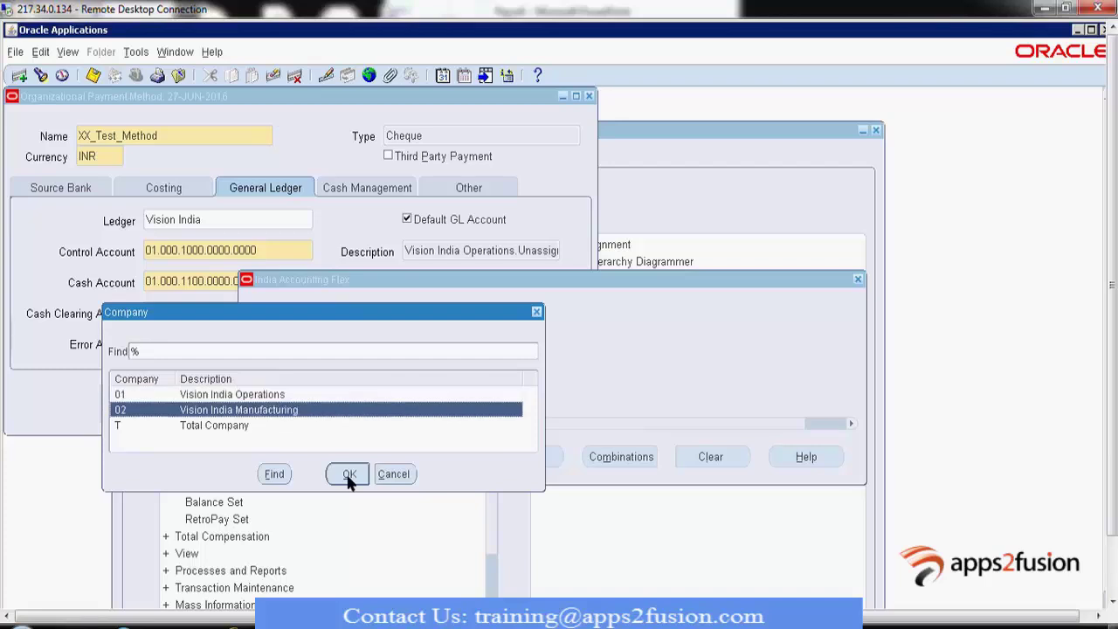
left_click(348, 473)
left_click(353, 338)
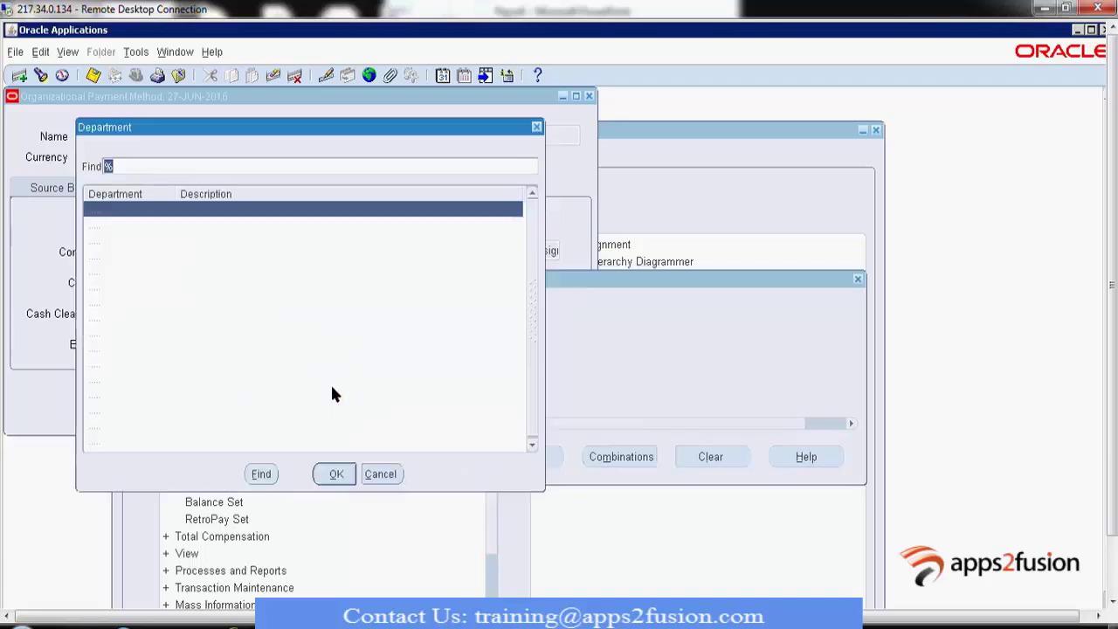
left_click(219, 229)
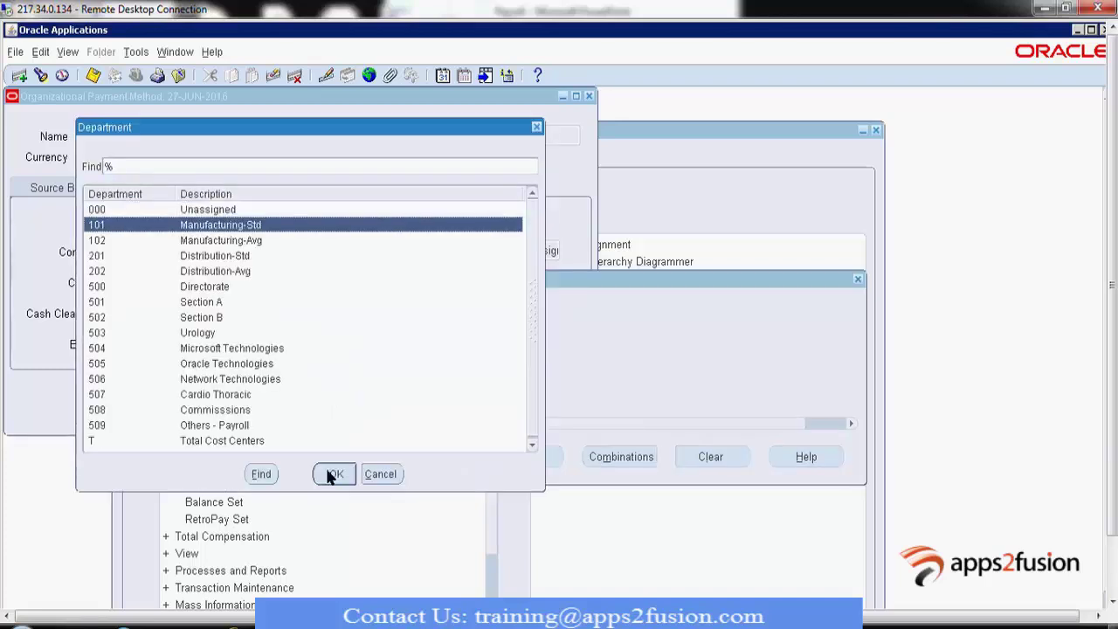
left_click(337, 473)
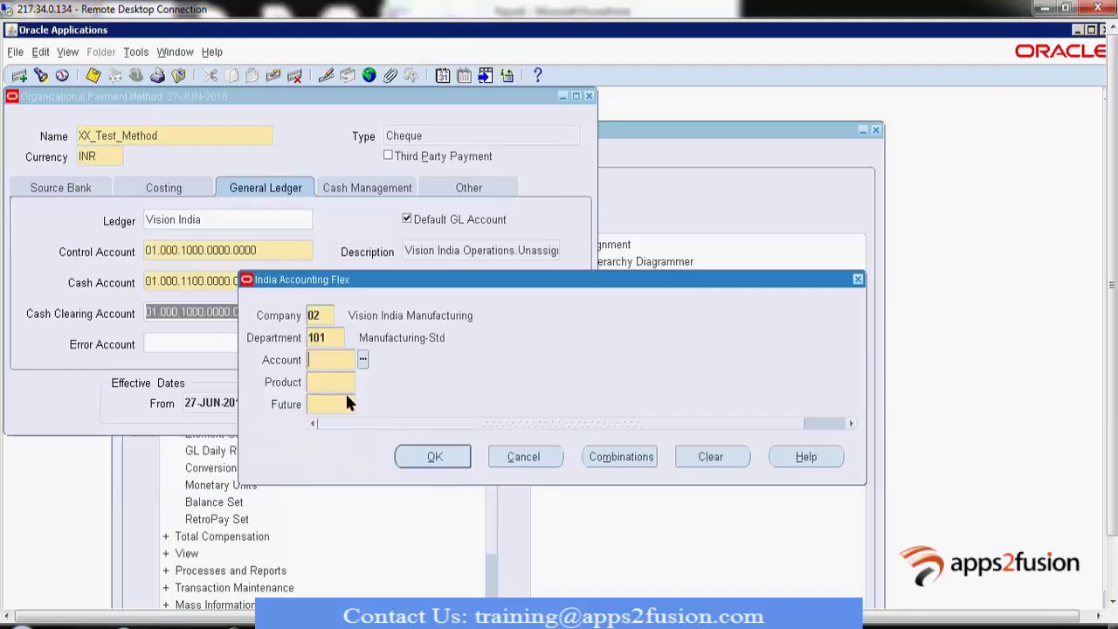
Try Accounts 1000 and 1110, dismissing the Department 000 validation errors each time.
key("ctrl+l")
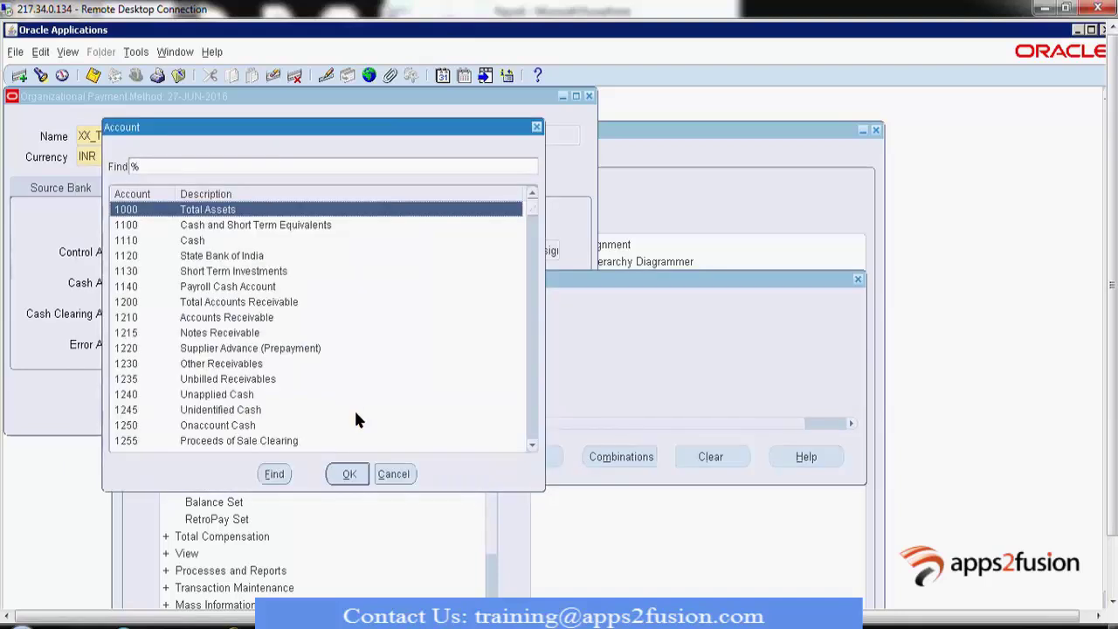
key("Return")
type("0000")
key("Tab")
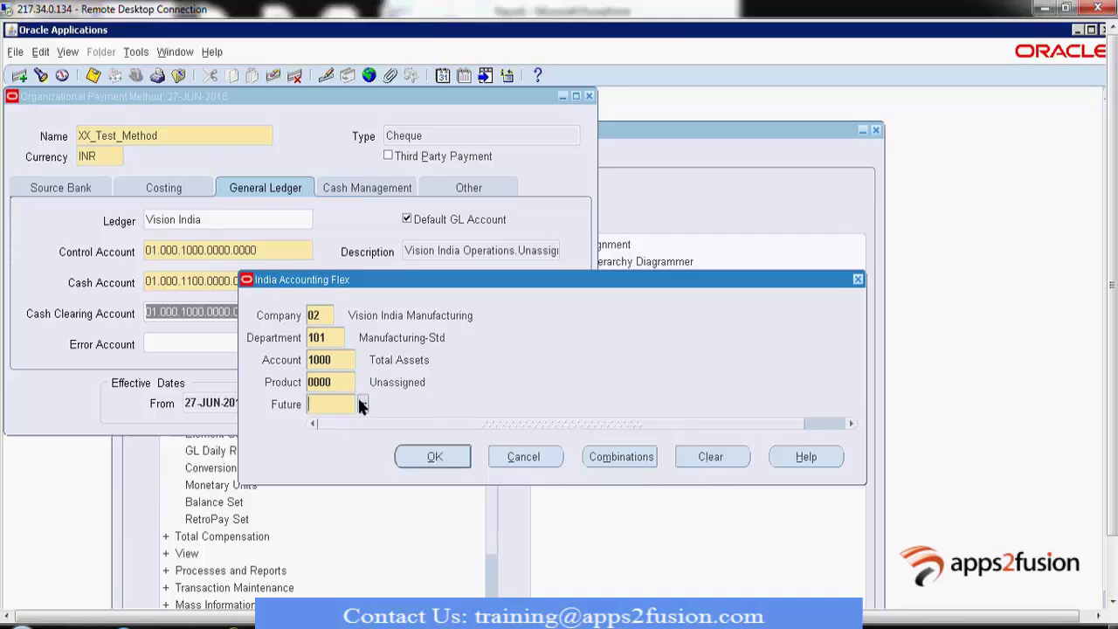
type("0000")
left_click(422, 454)
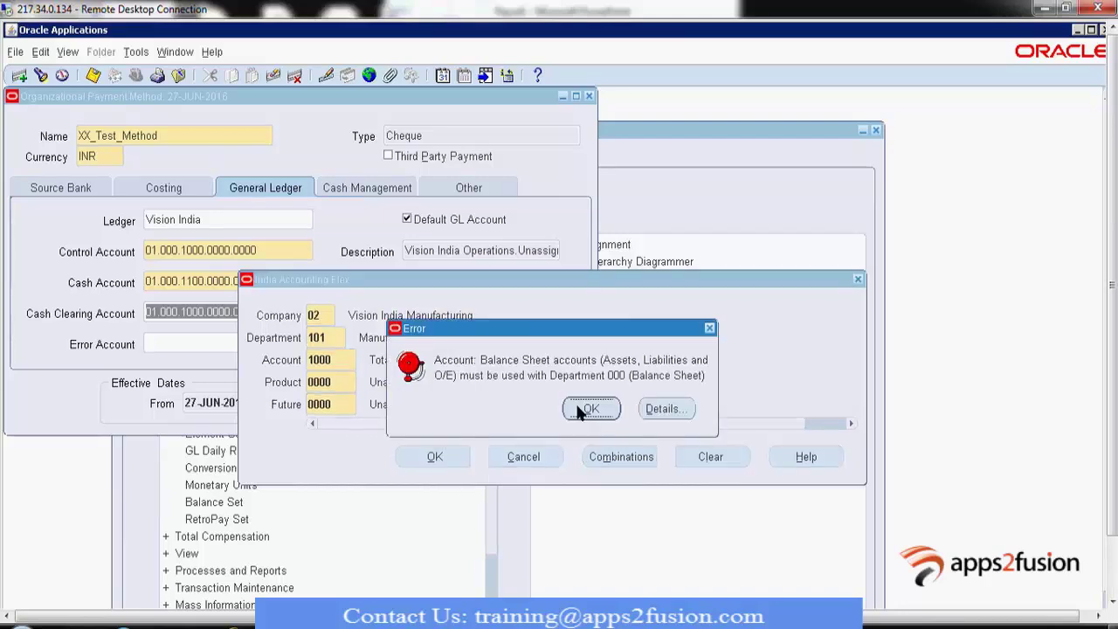
left_click(590, 408)
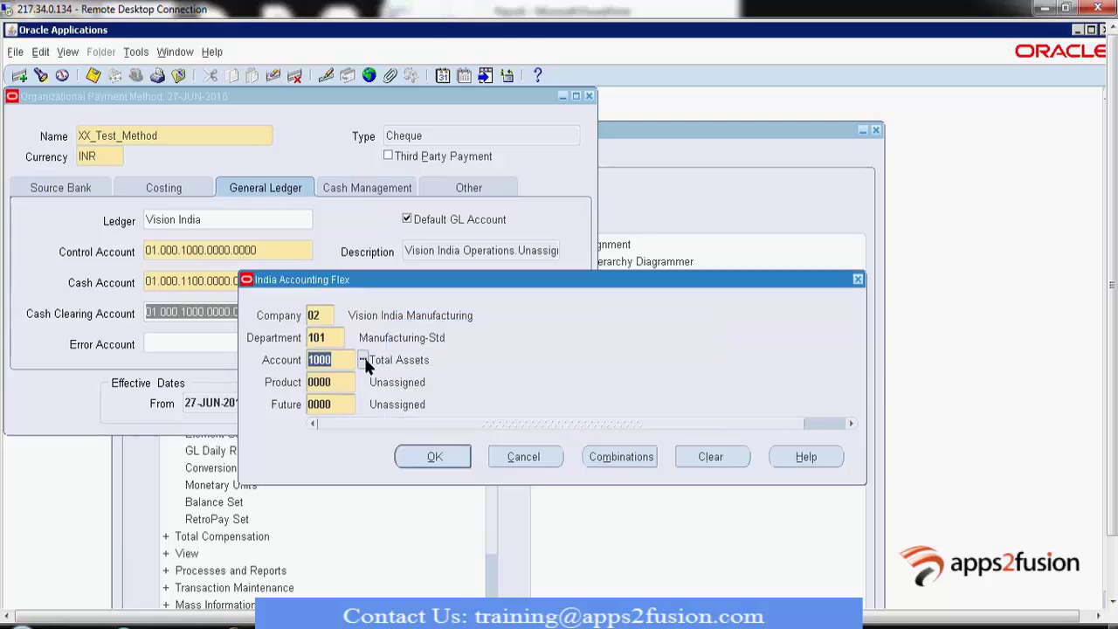
left_click(363, 360)
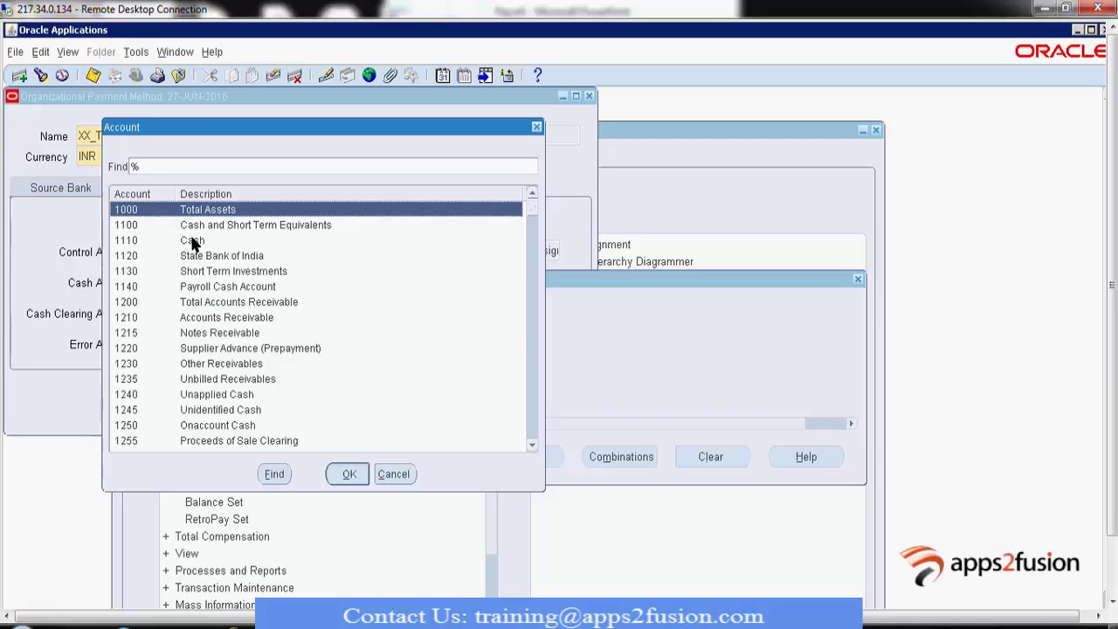
left_click(194, 243)
left_click(341, 470)
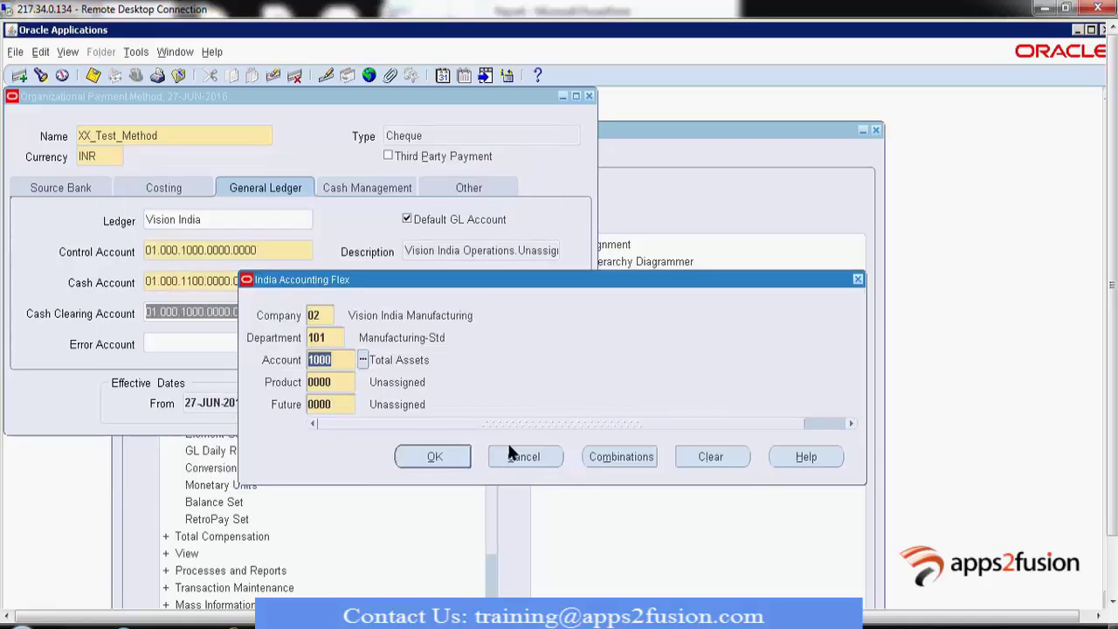
left_click(437, 456)
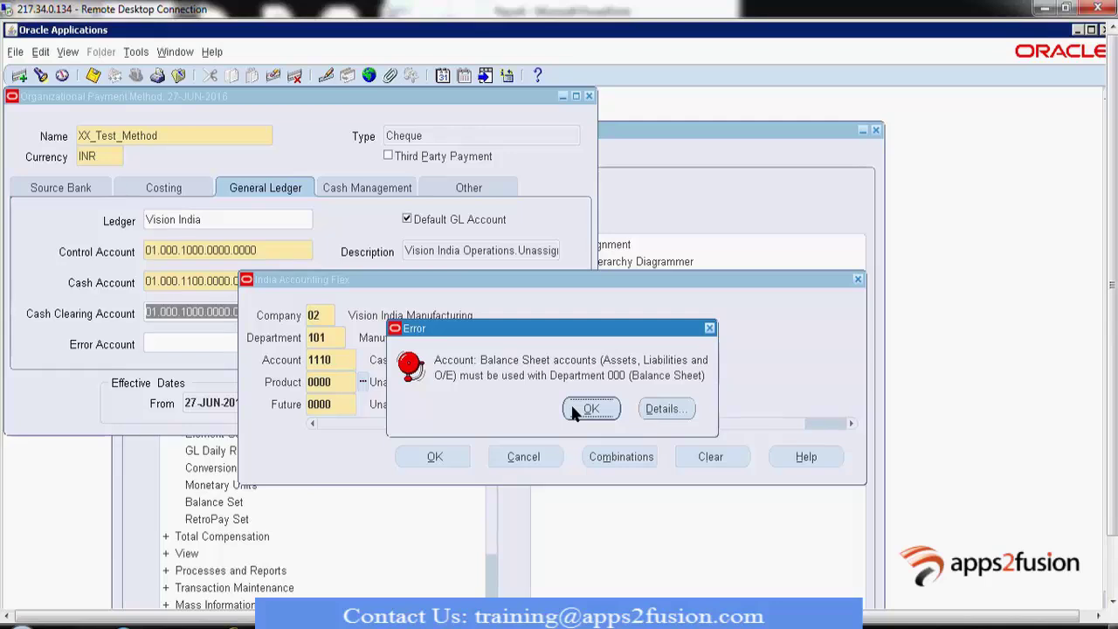
left_click(577, 409)
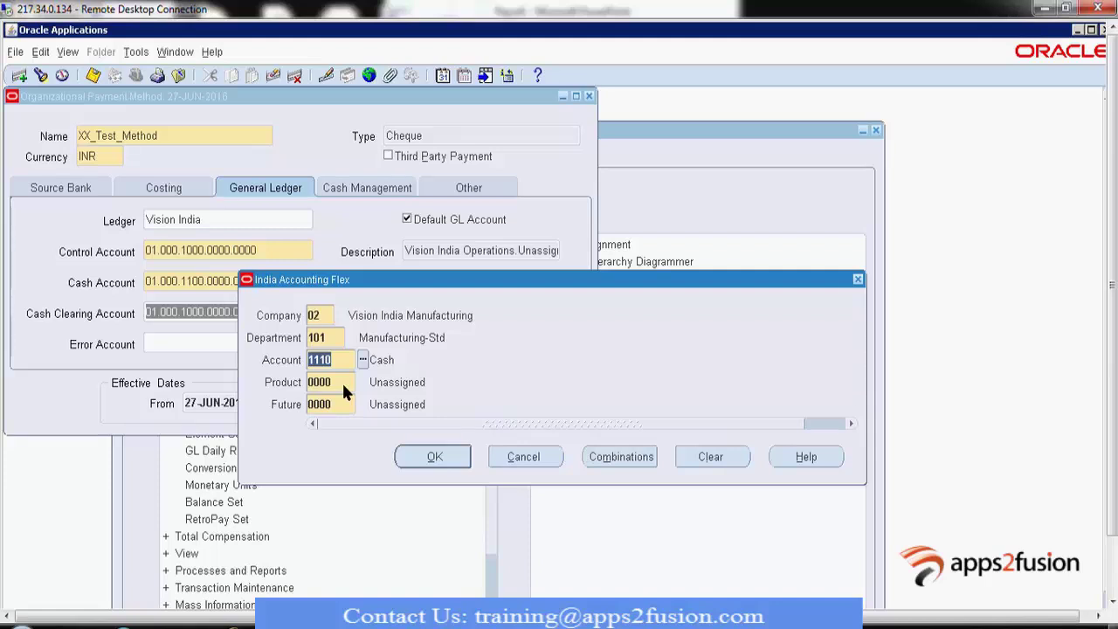
Clear the Account segment after the failed account entries.
type("000")
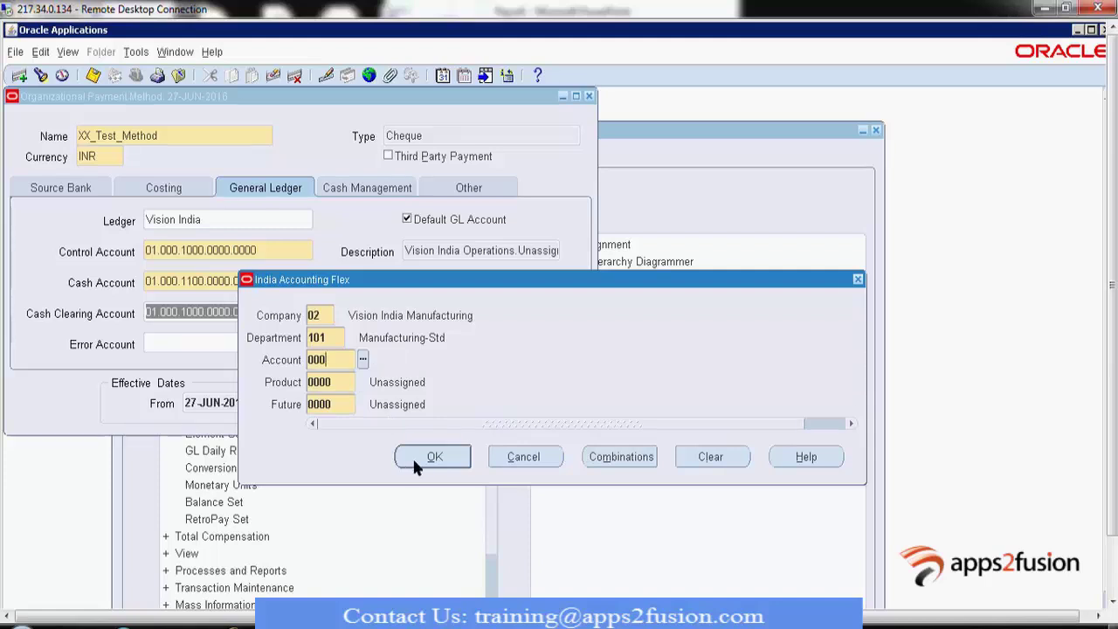
left_click(414, 463)
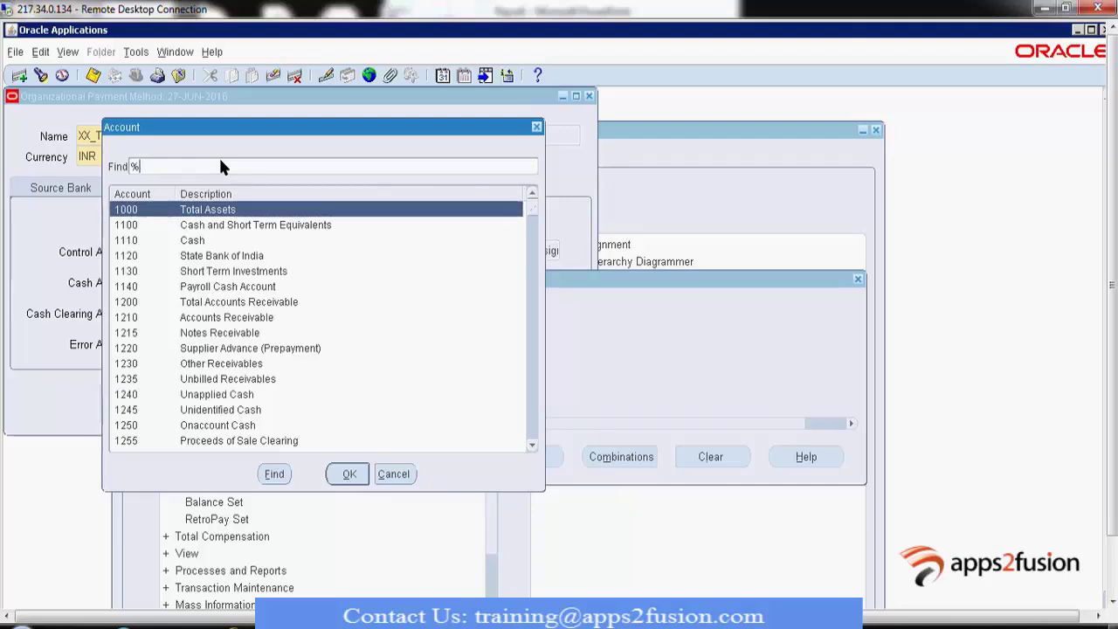
type("000")
key("BackSpace")
key("BackSpace")
key("BackSpace")
key("BackSpace")
type("000")
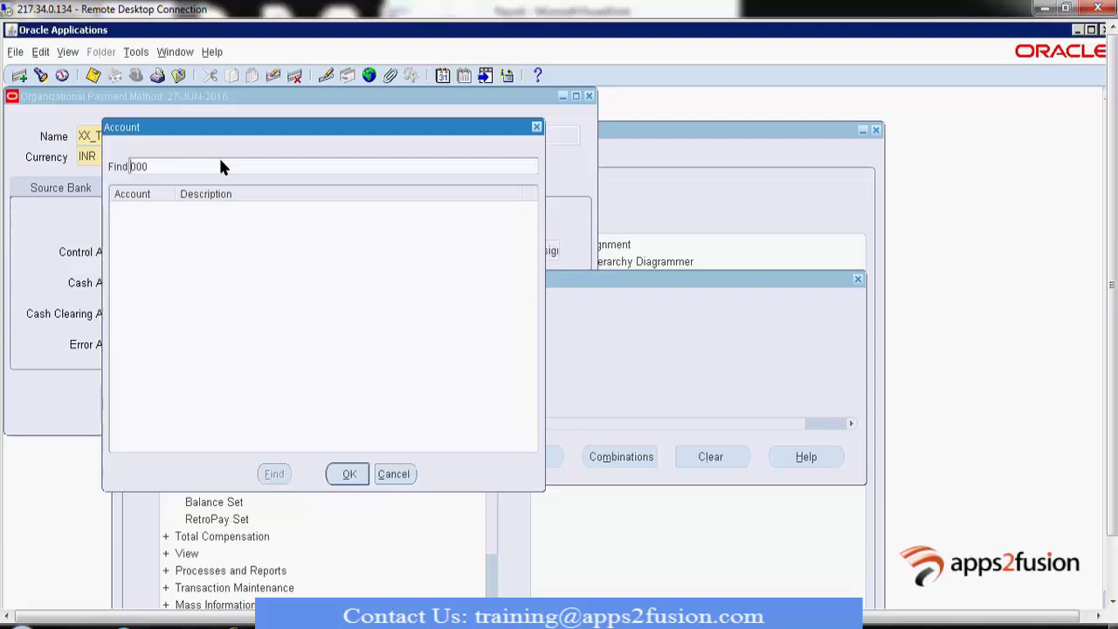
left_click(389, 473)
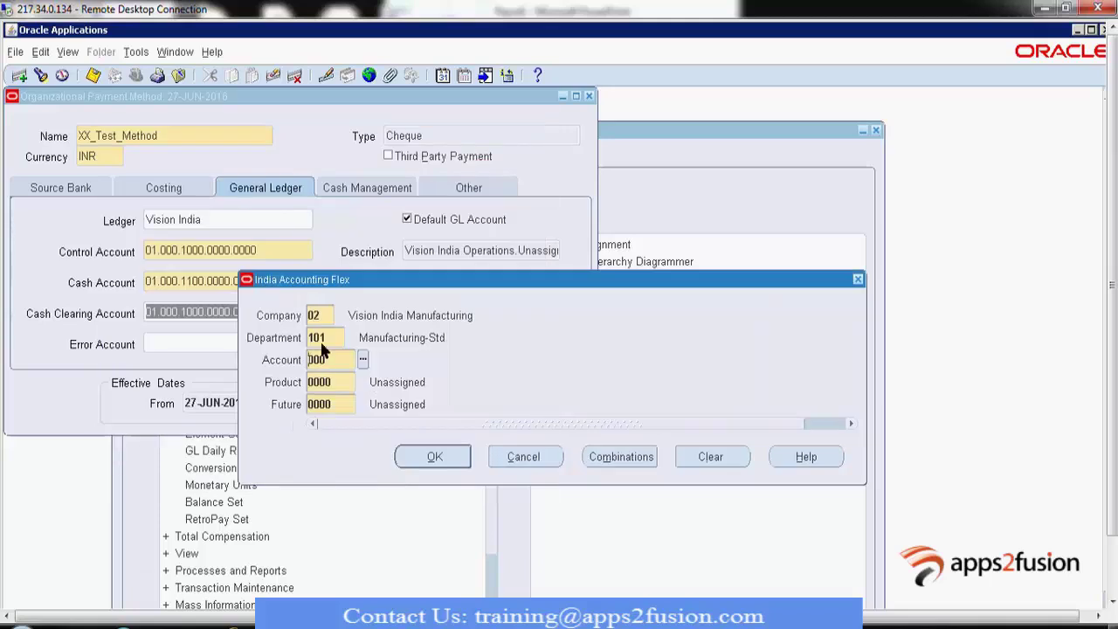
key("ctrl+l")
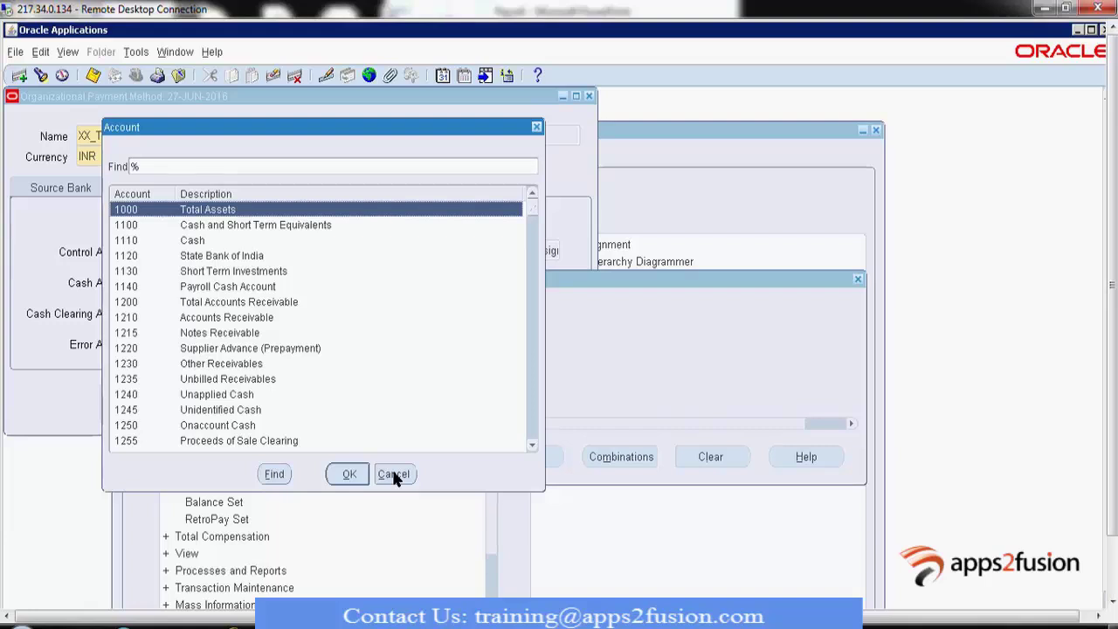
left_click(393, 475)
key("Delete")
key("Delete")
key("Delete")
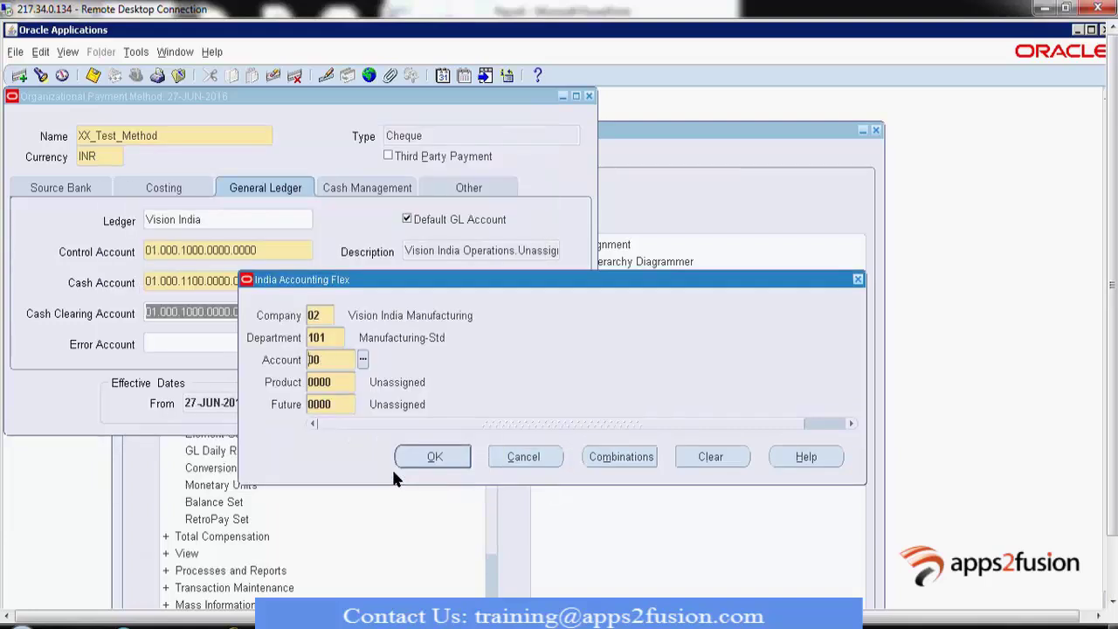
Set the Error Account to 02.000.1000.0000.0000 and save the payment method.
key("Tab")
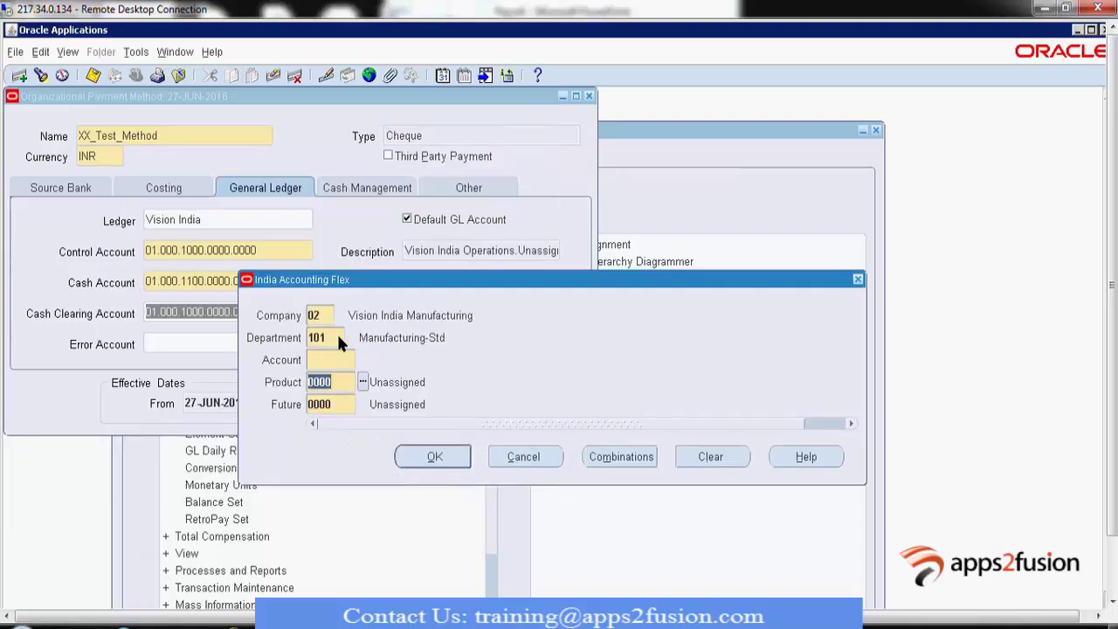
left_click(339, 336)
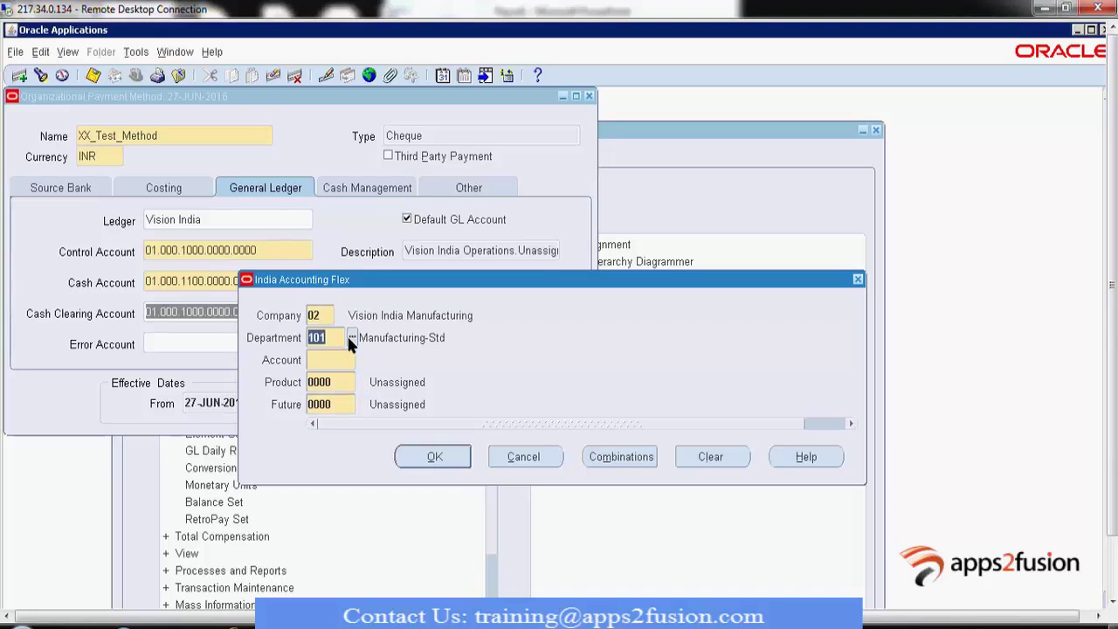
left_click(350, 337)
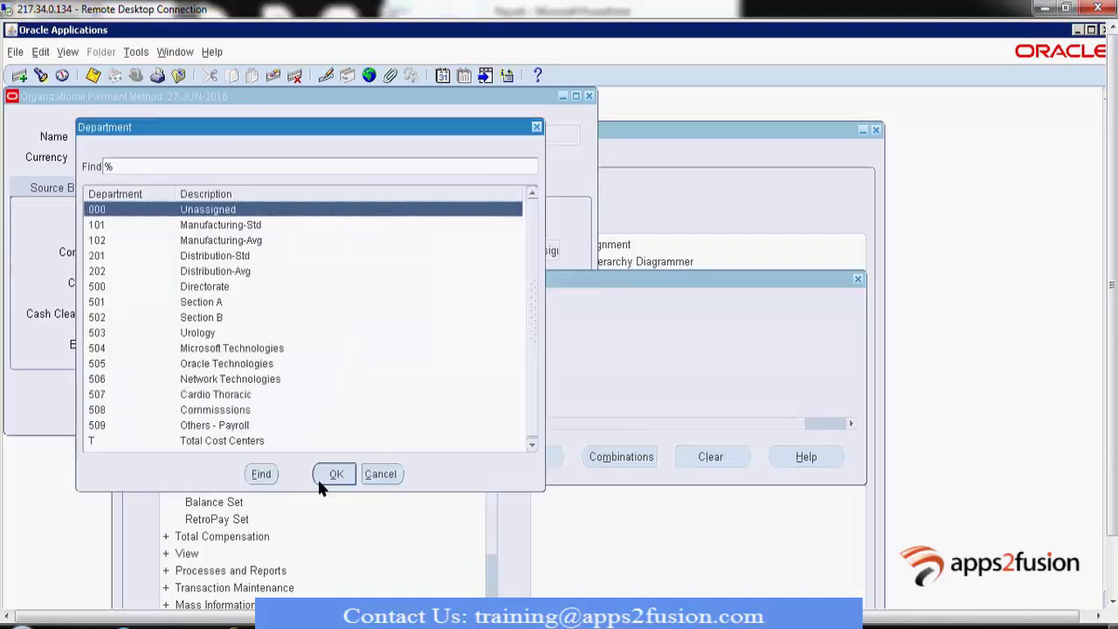
left_click(320, 479)
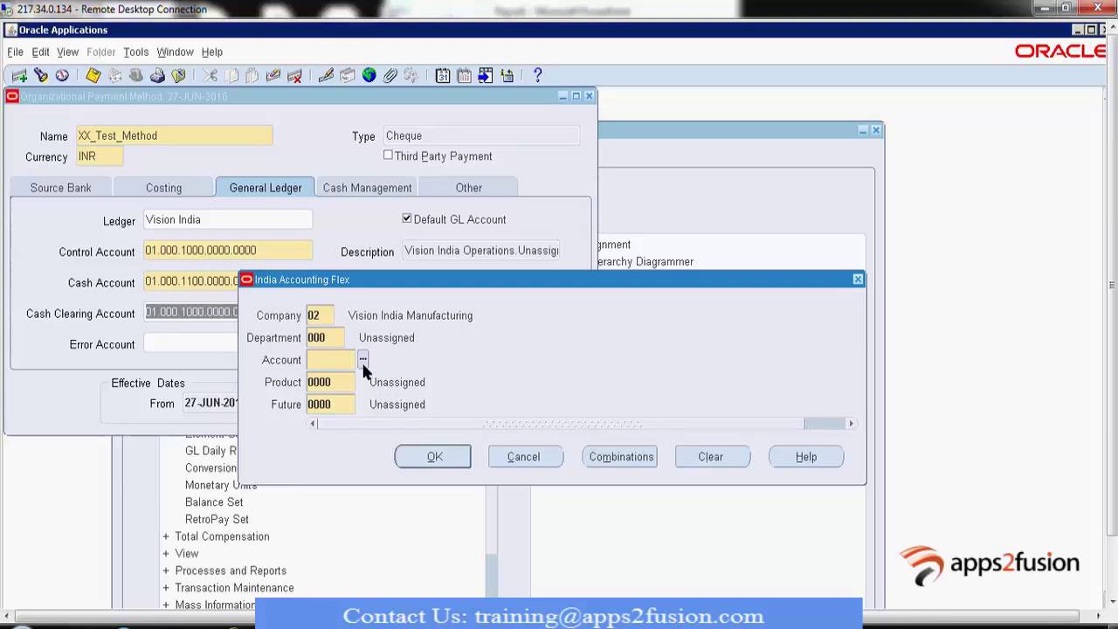
left_click(362, 360)
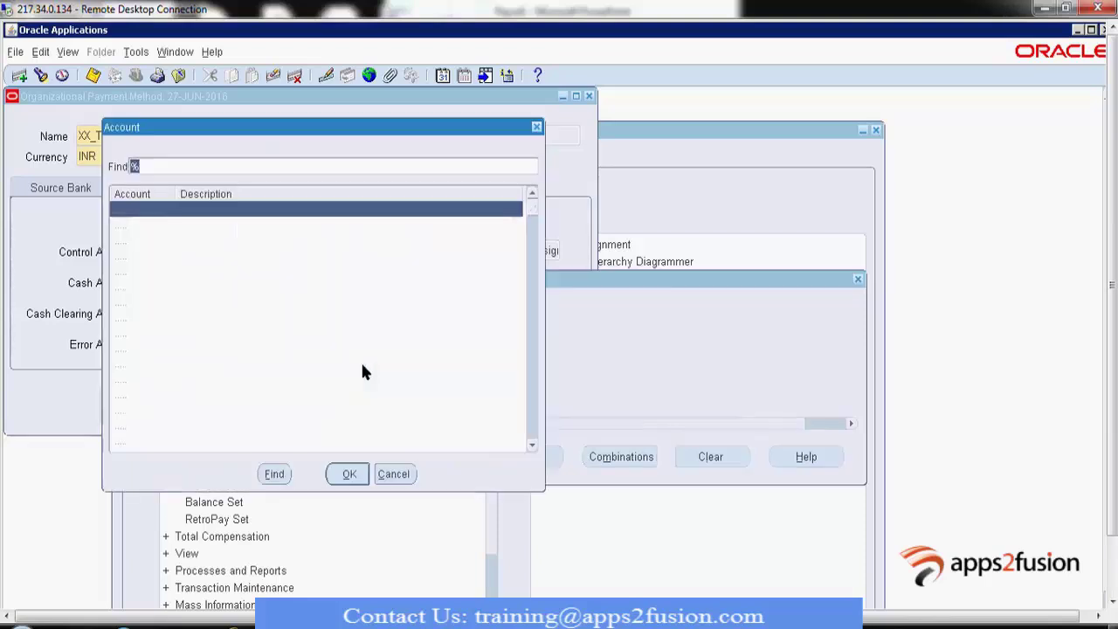
left_click(350, 479)
left_click(420, 460)
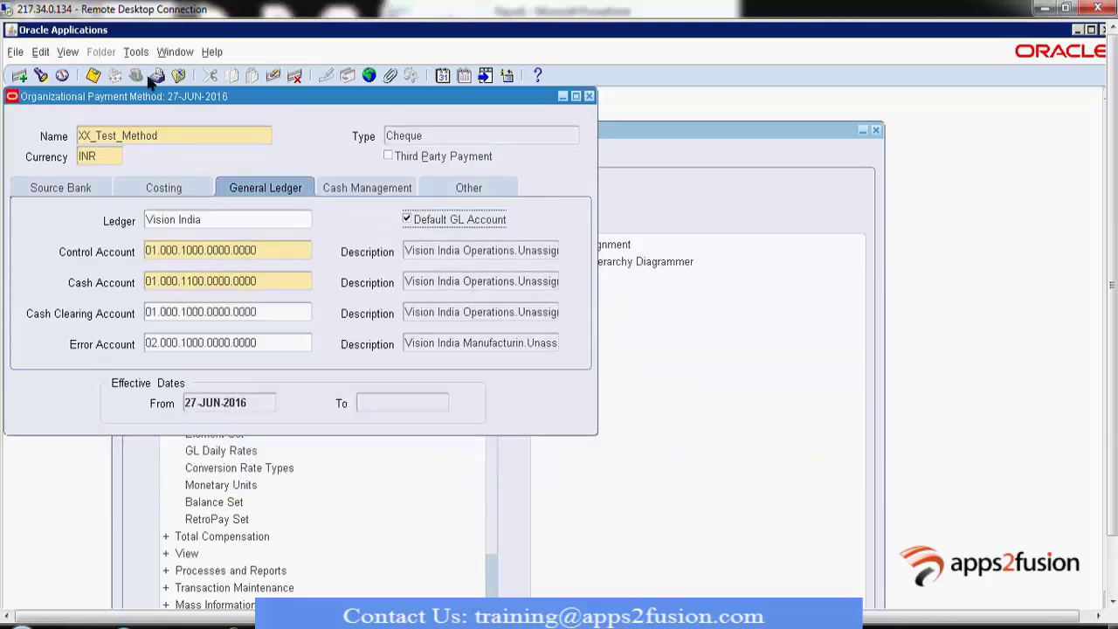
left_click(91, 77)
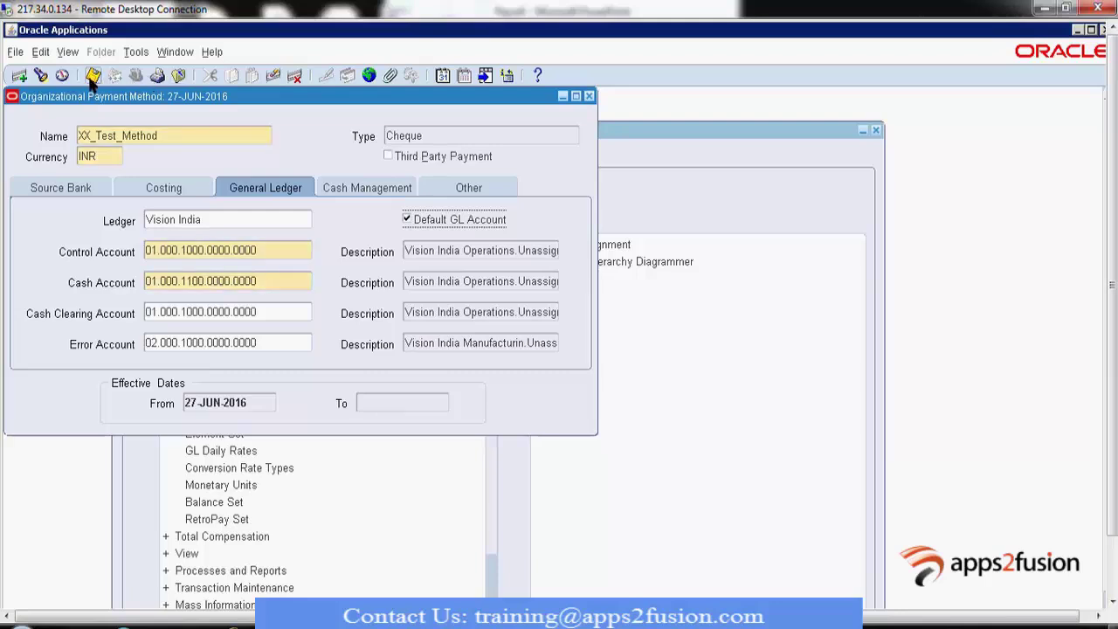